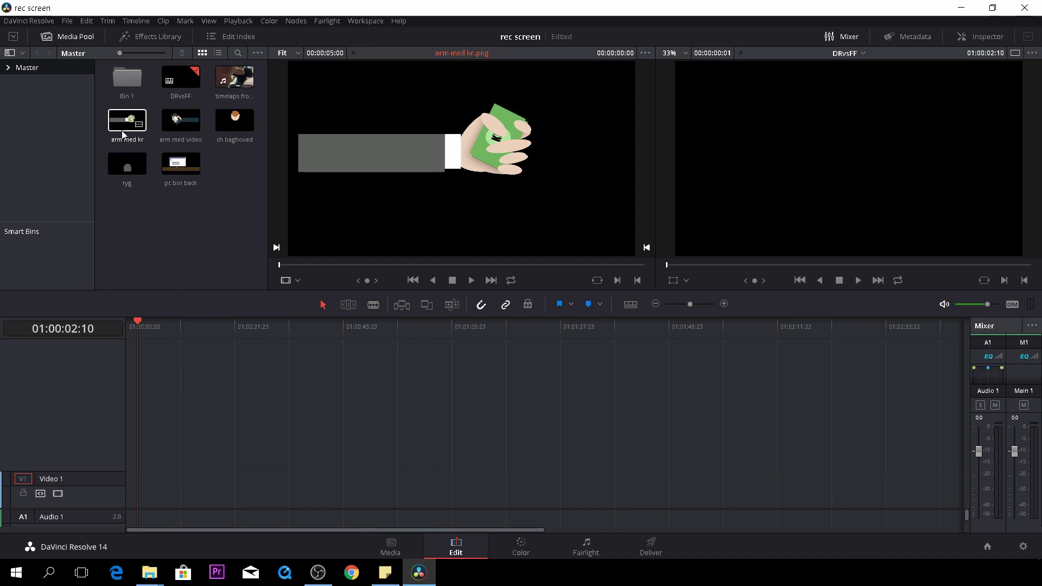
Place the arm med kr image on Video 2 and the arm med video image on Video 3, both starting at 01:00:00:00
left_click_drag(431, 177, 127, 438)
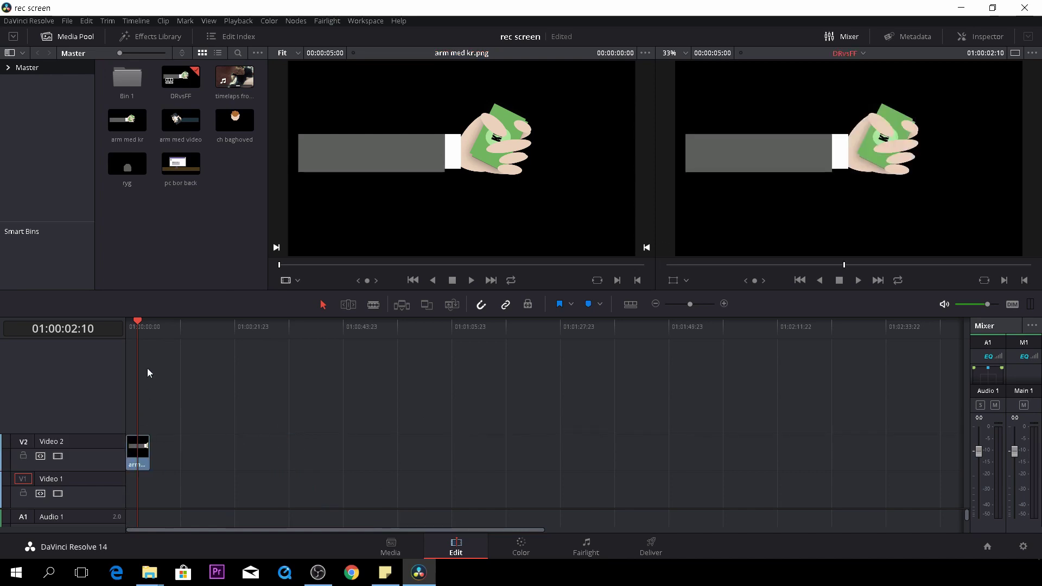
left_click_drag(138, 326, 129, 328)
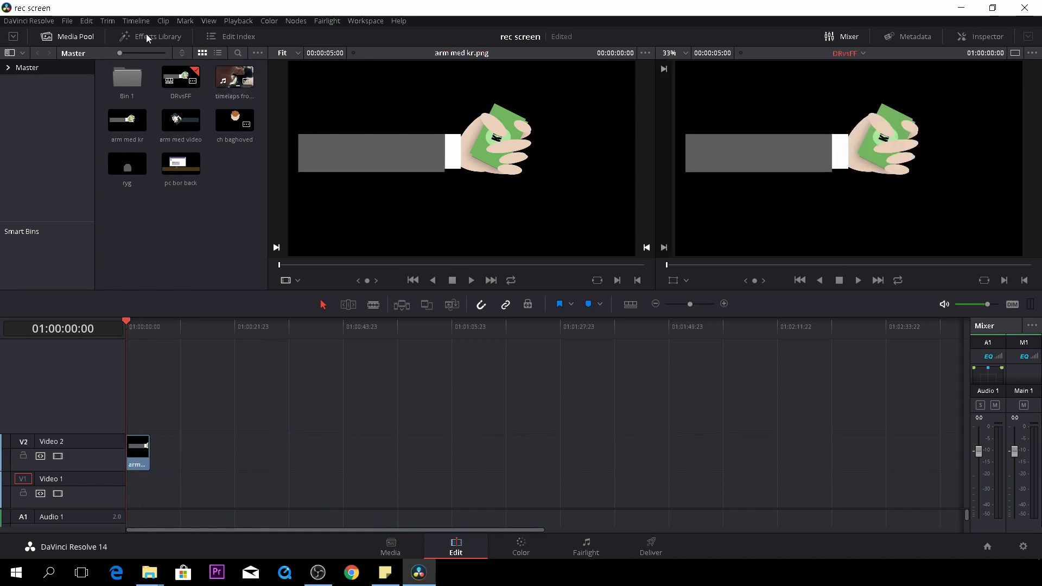
left_click(181, 120)
left_click_drag(178, 131, 124, 406)
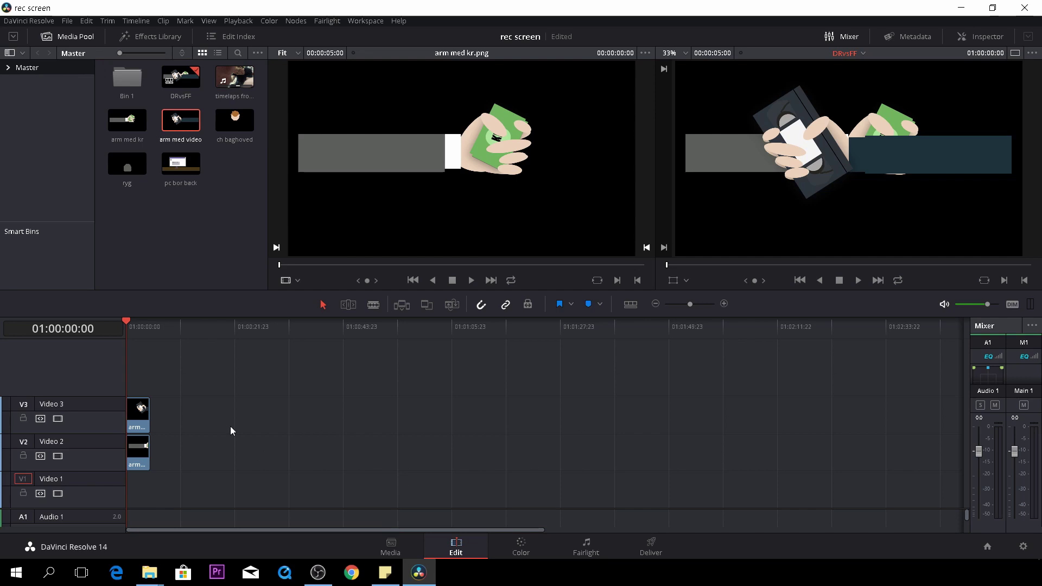
Disable the arm med video clip and shift the arm med kr image left in the frame using the on-screen Transform
left_click(144, 422)
key("d")
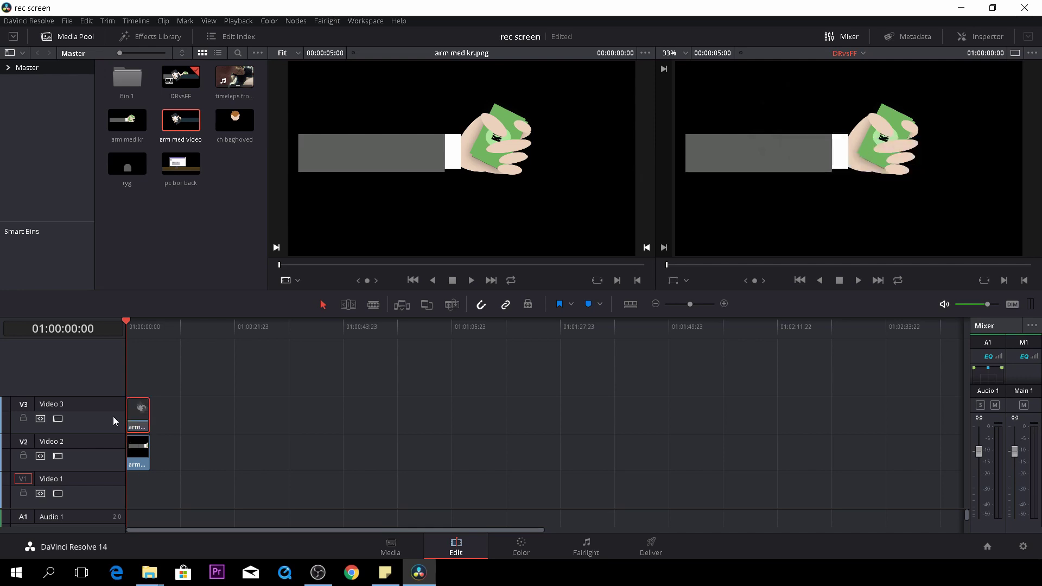
left_click(135, 453)
left_click(676, 282)
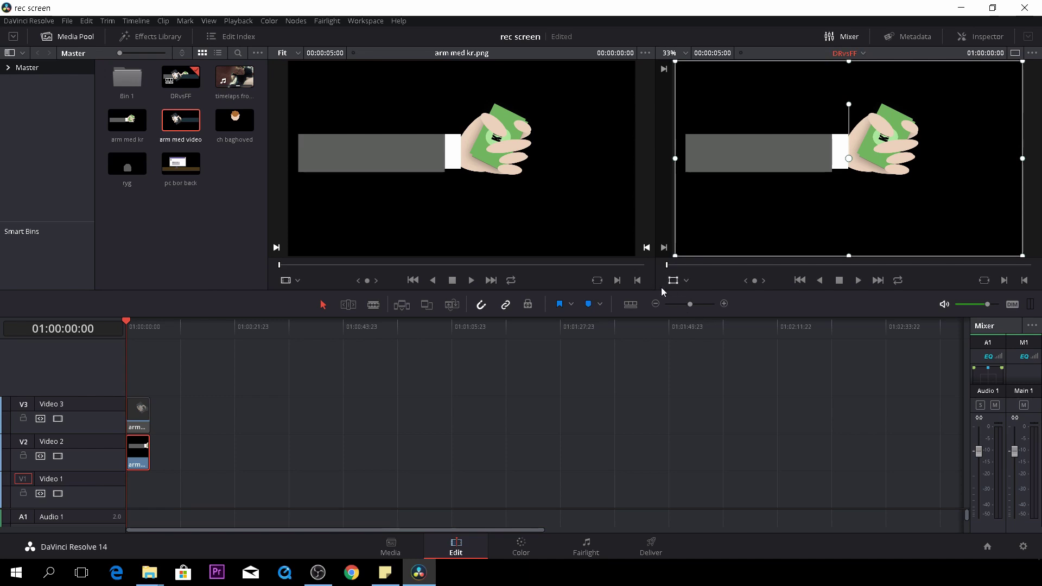
left_click_drag(806, 152, 738, 152)
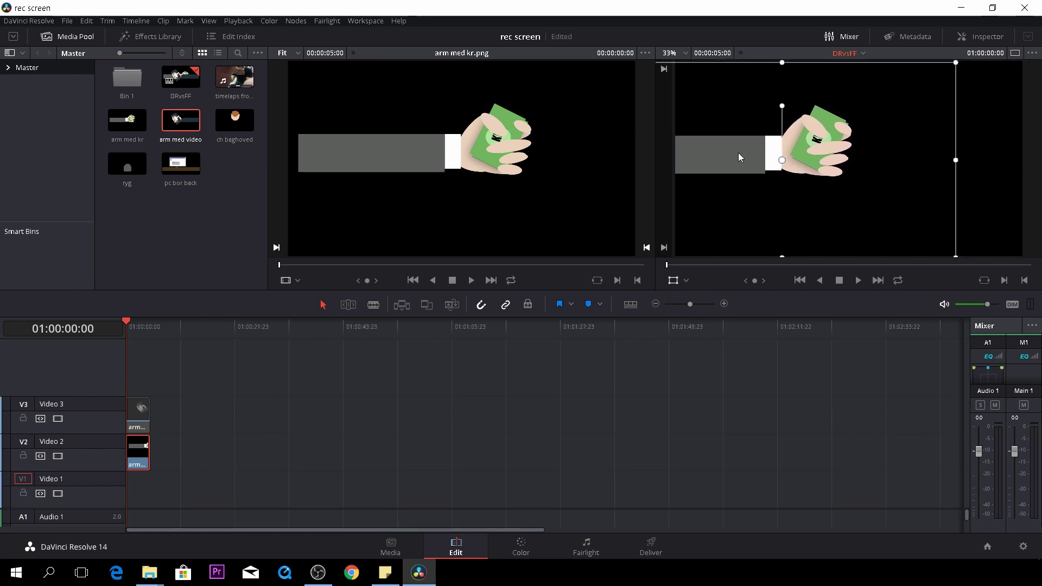
Re-enable arm med video and separate the arms, placing it at about X 462, Y -24 and arm med kr at about X -546, Y -66
left_click(141, 414)
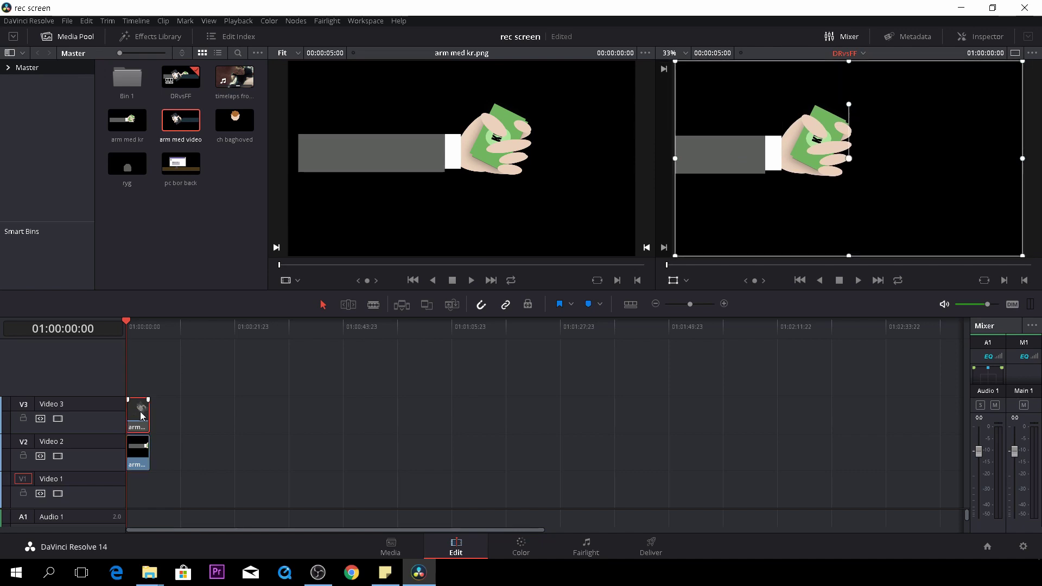
key("d")
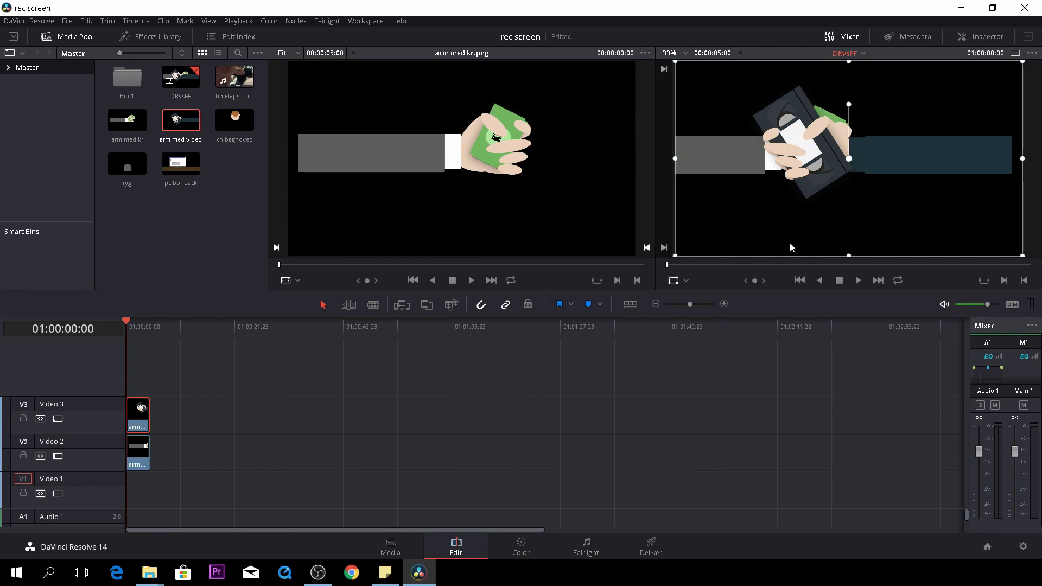
left_click_drag(860, 161, 944, 164)
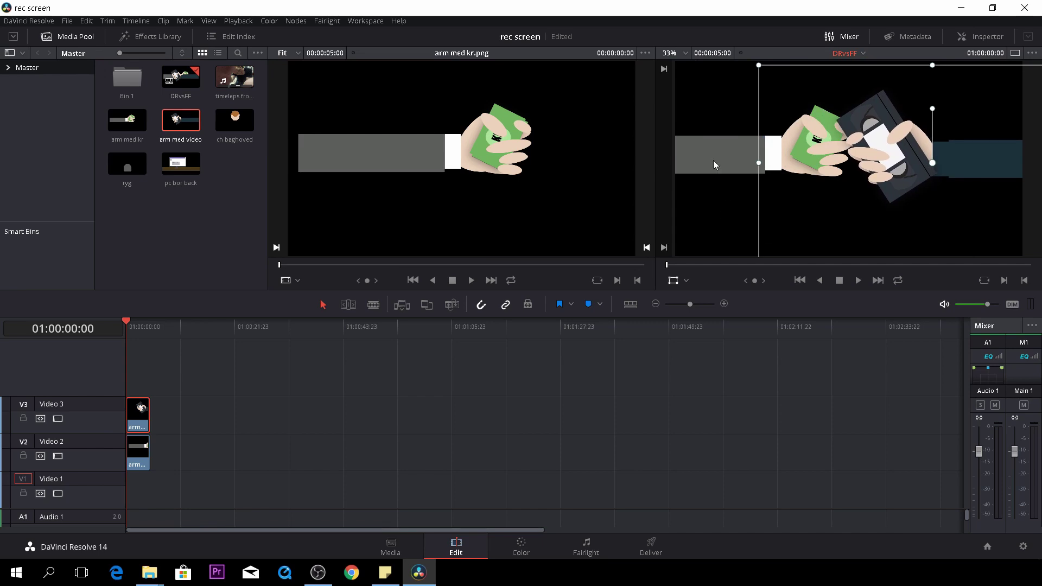
left_click(139, 451)
left_click_drag(730, 154, 699, 165)
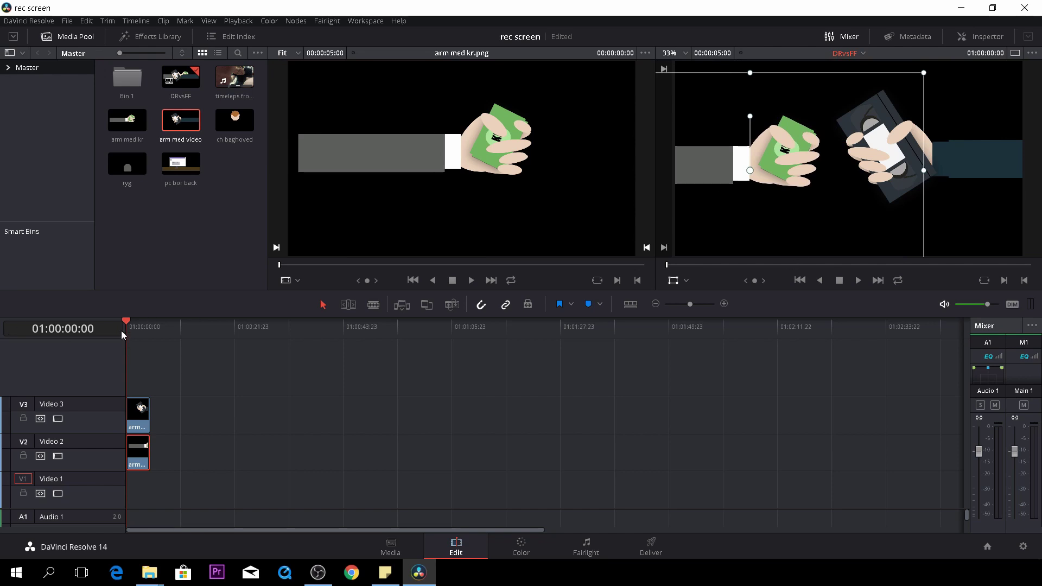
Set keyframes for all Transform parameters of the arm med kr clip at 01:00:05:00
left_click(144, 328)
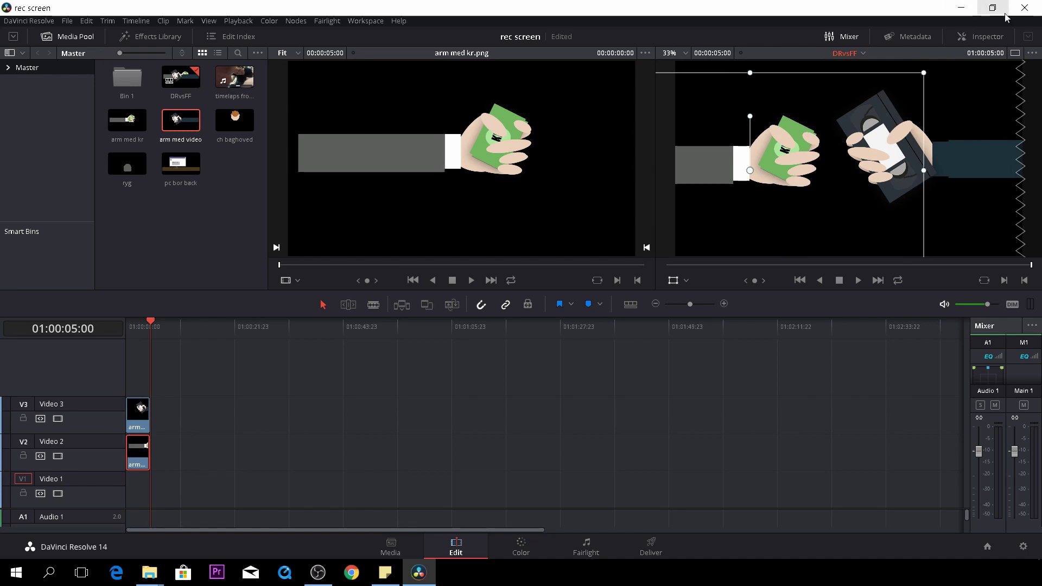
left_click(1002, 34)
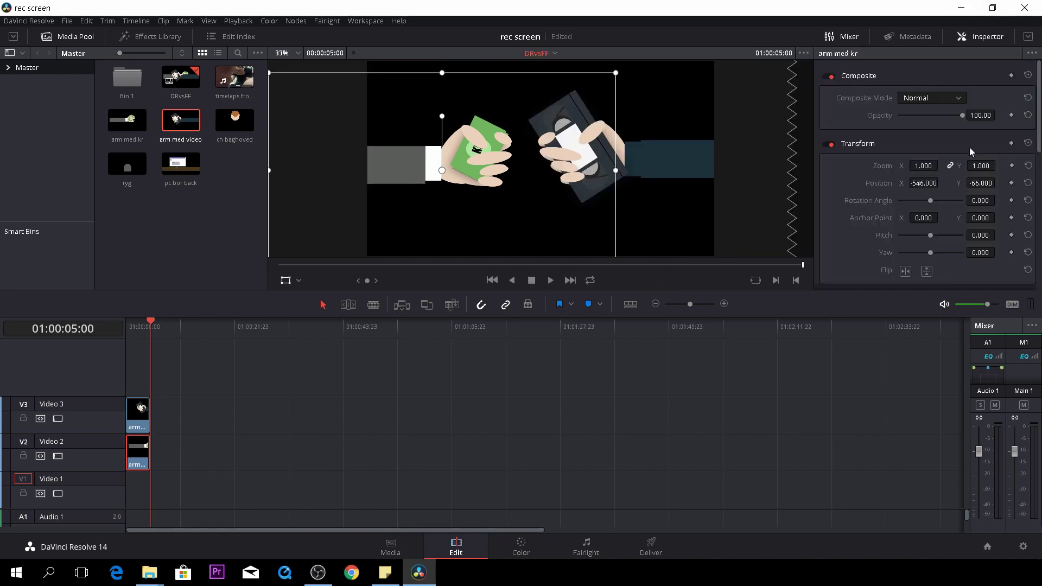
scroll(970, 147, "down", 2)
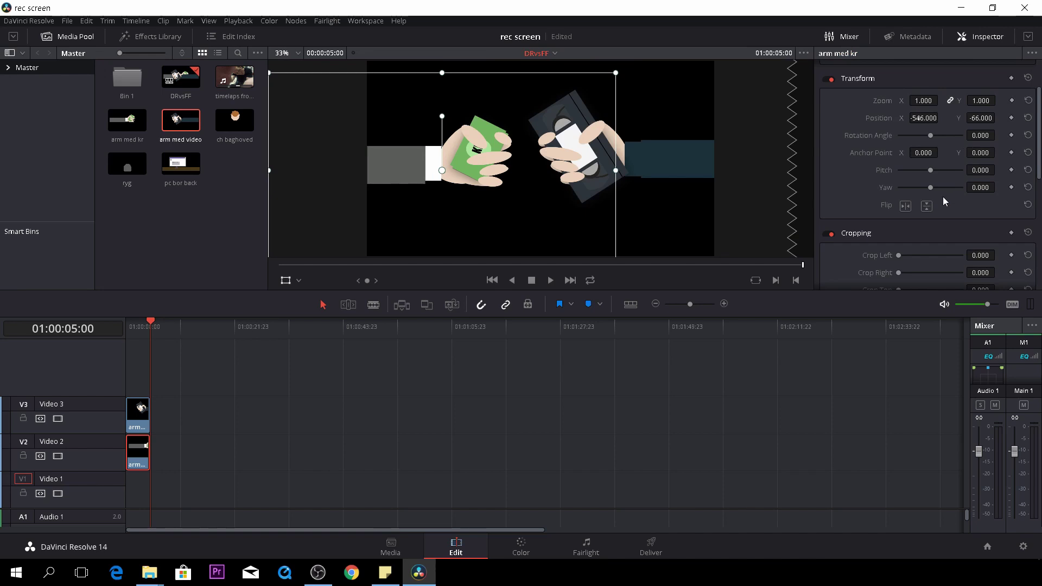
scroll(943, 202, "down", 1)
scroll(906, 198, "up", 2)
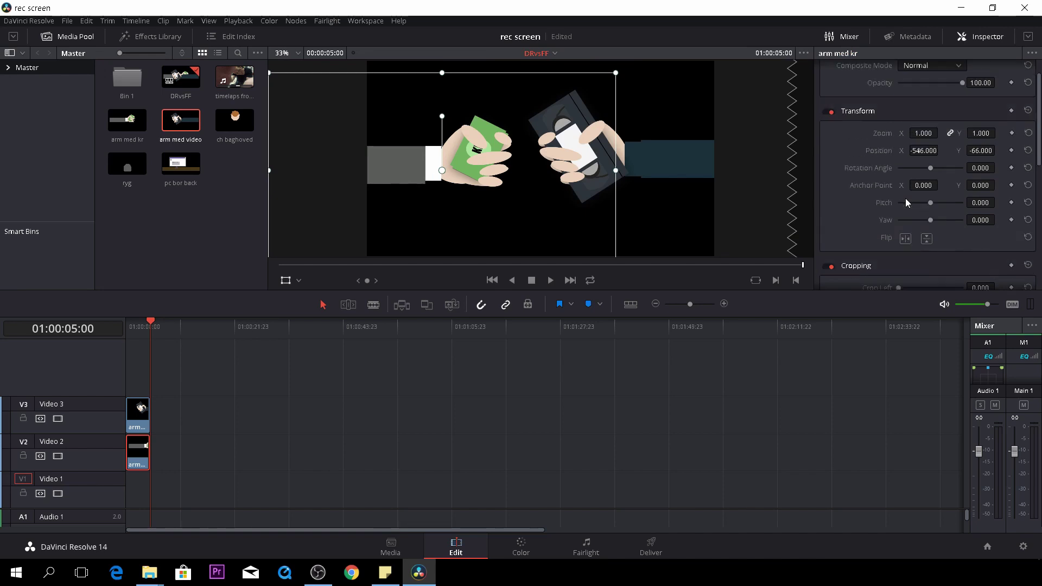
left_click(1012, 111)
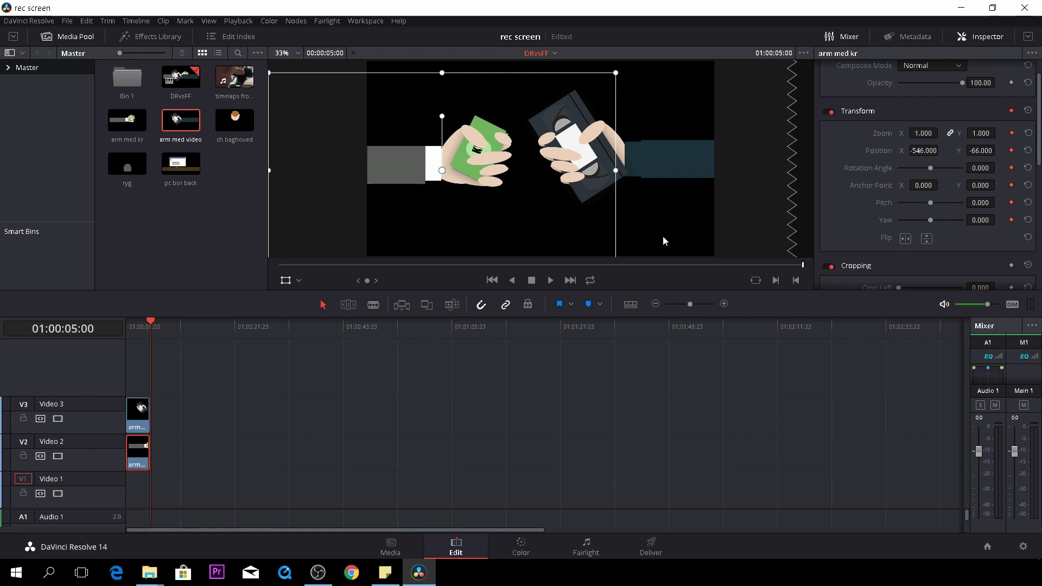
At 01:00:00:00, move the arm med kr image out past the frame's left edge and play back its slide-in
left_click(124, 326)
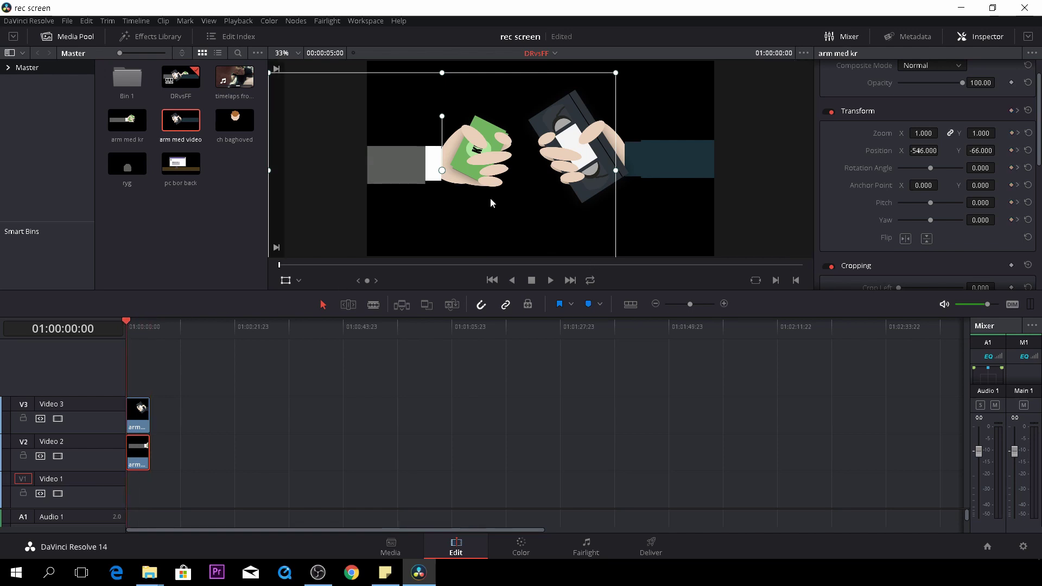
left_click_drag(490, 199, 330, 220)
key("space")
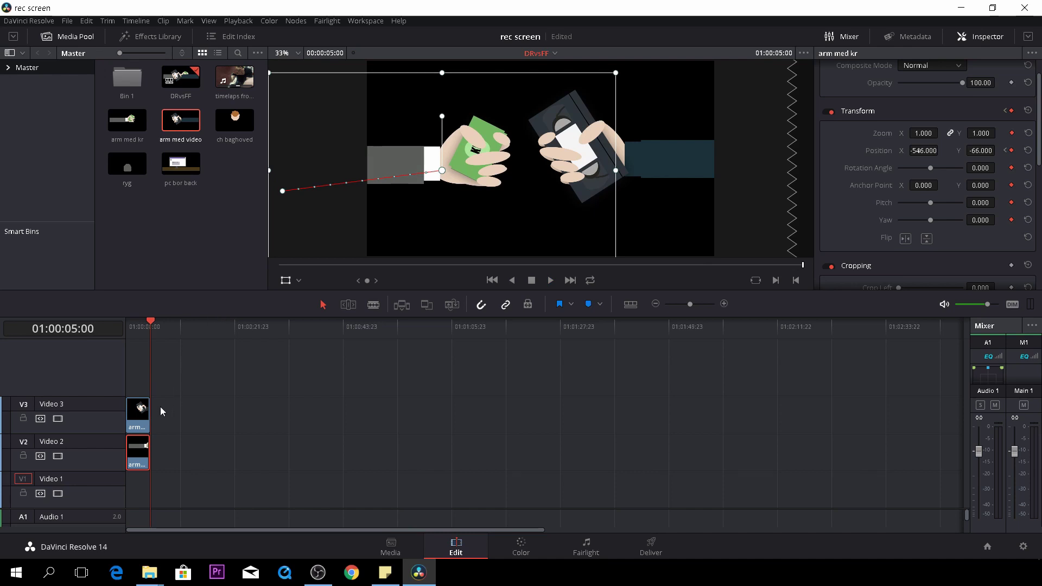
Keyframe arm med video's Transform at 01:00:05:00, move it off the frame's lower right at 01:00:00:00, and play back the motion
left_click(144, 419)
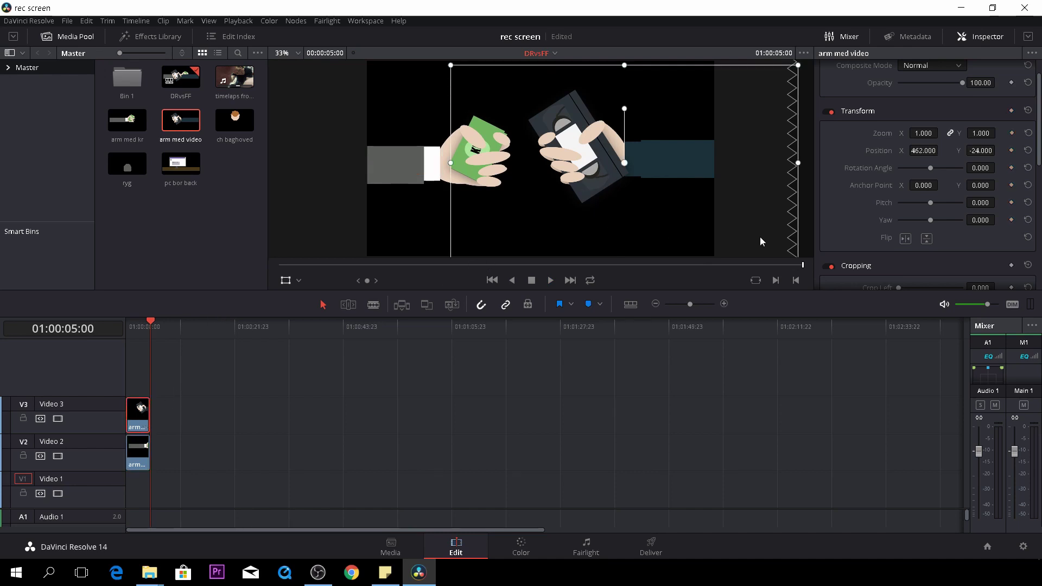
left_click(1011, 111)
left_click_drag(152, 323, 116, 327)
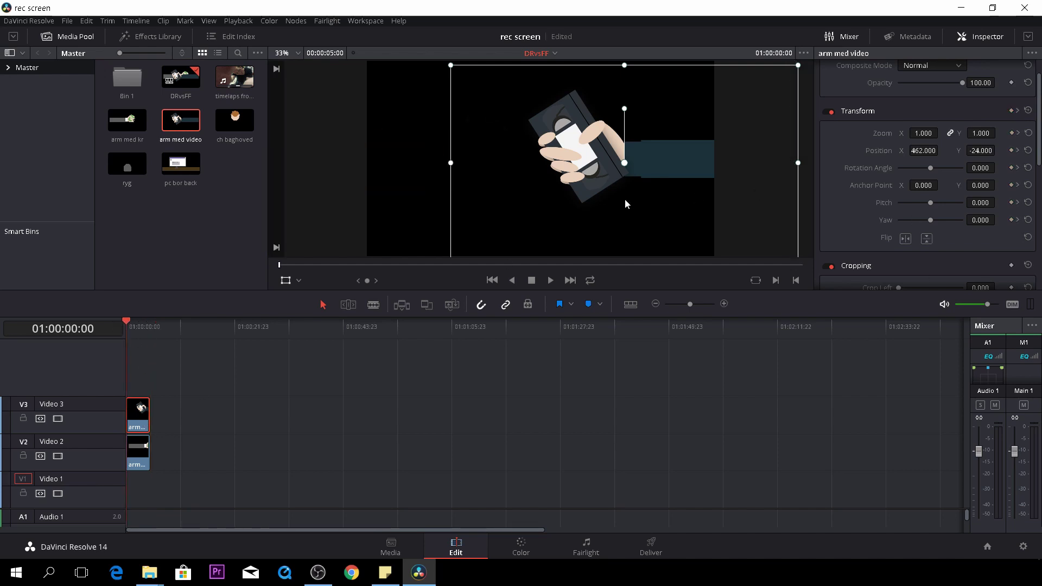
left_click_drag(627, 199, 817, 299)
key("space")
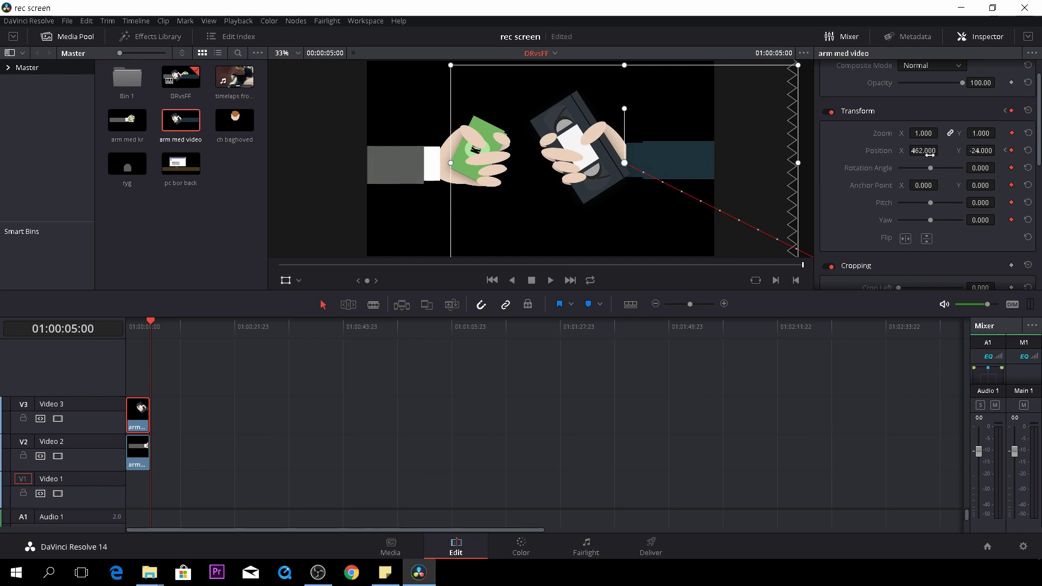
Hide the Inspector and the on-screen Transform outline, and add a Solid Color generator to Video 1 beneath both arm clips
left_click(992, 38)
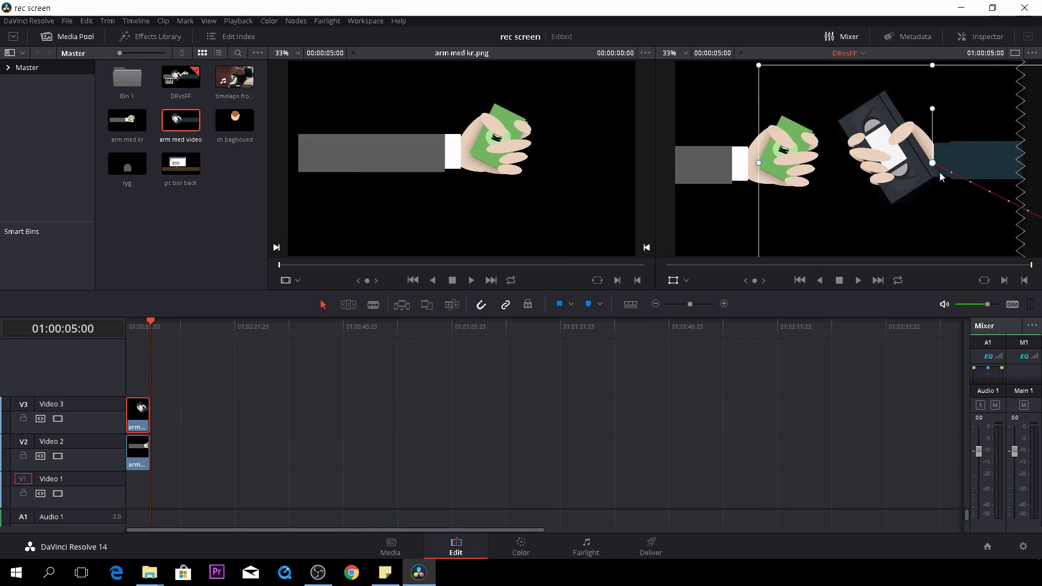
left_click(673, 280)
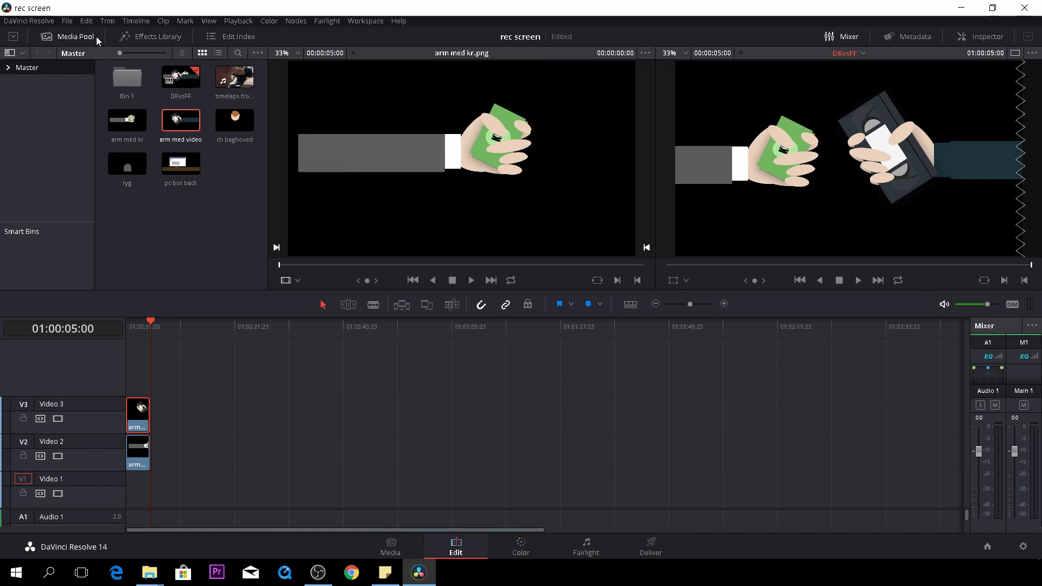
left_click(147, 36)
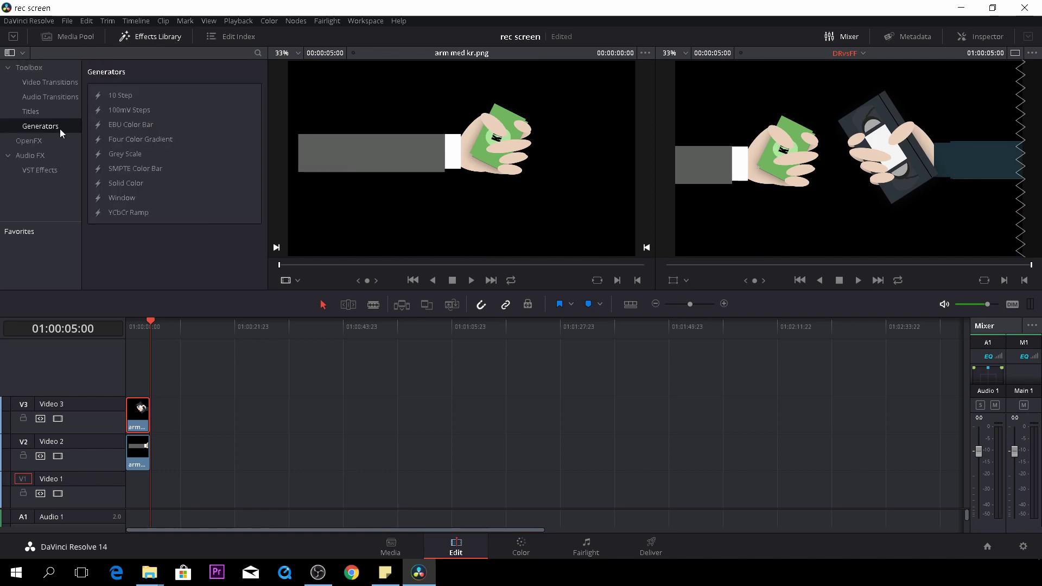
left_click(135, 184)
left_click_drag(135, 186, 130, 492)
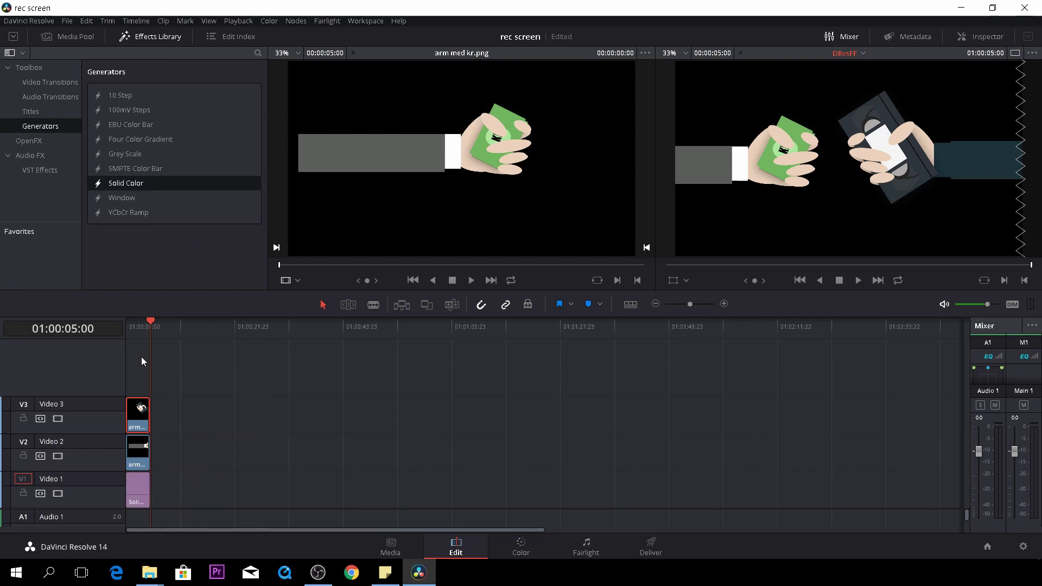
Set the Solid Color generator to light blue-violet #9799ff and play the animation back from the start
mouse_move(154, 328)
left_mouse_down()
mouse_move(137, 327)
mouse_move(151, 337)
left_mouse_up()
left_click(139, 336)
left_click(137, 492)
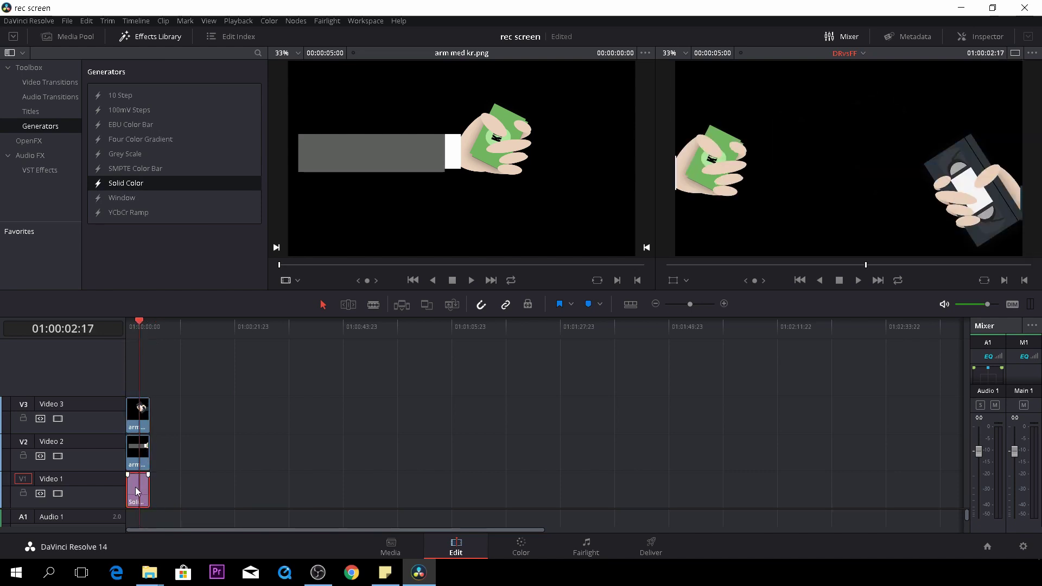
left_click(983, 37)
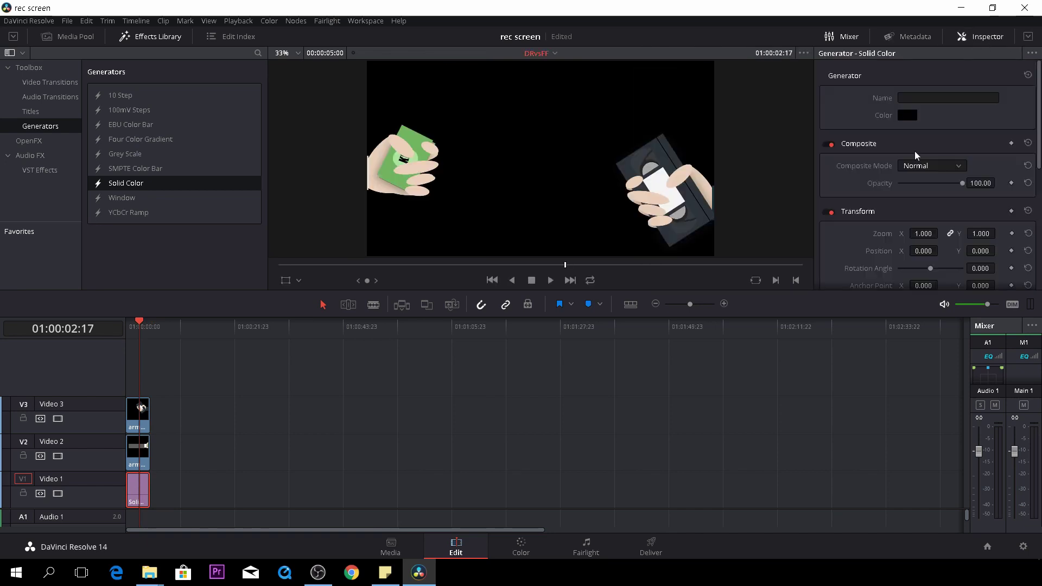
left_click(907, 115)
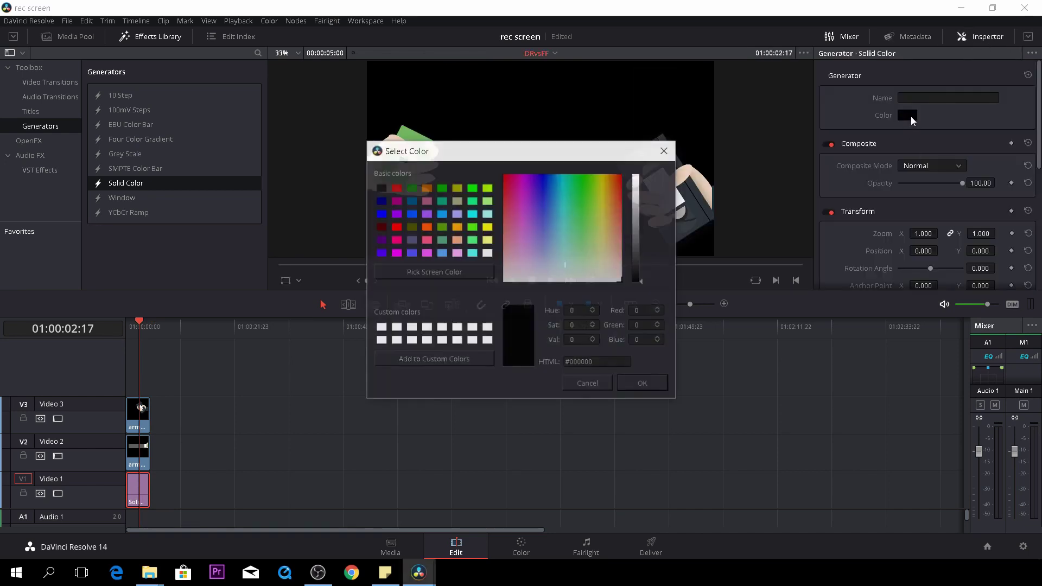
left_click_drag(503, 156, 205, 63)
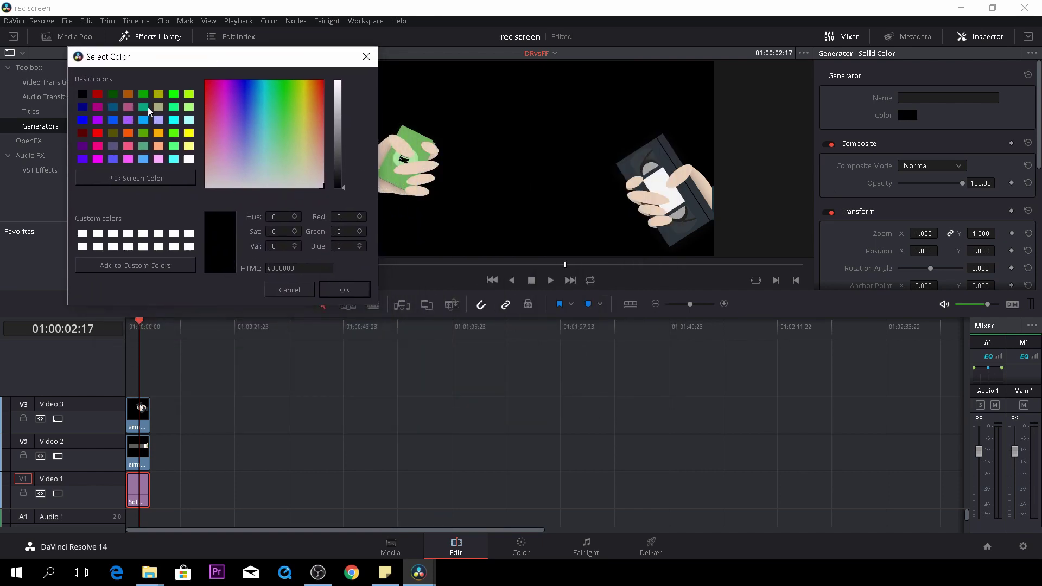
left_click(190, 134)
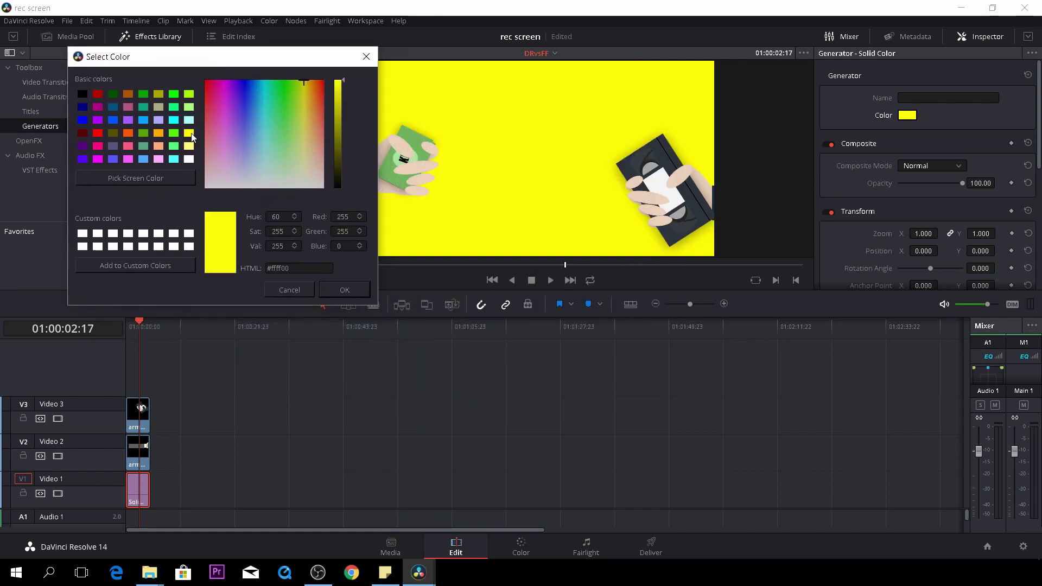
left_click_drag(323, 142, 245, 144)
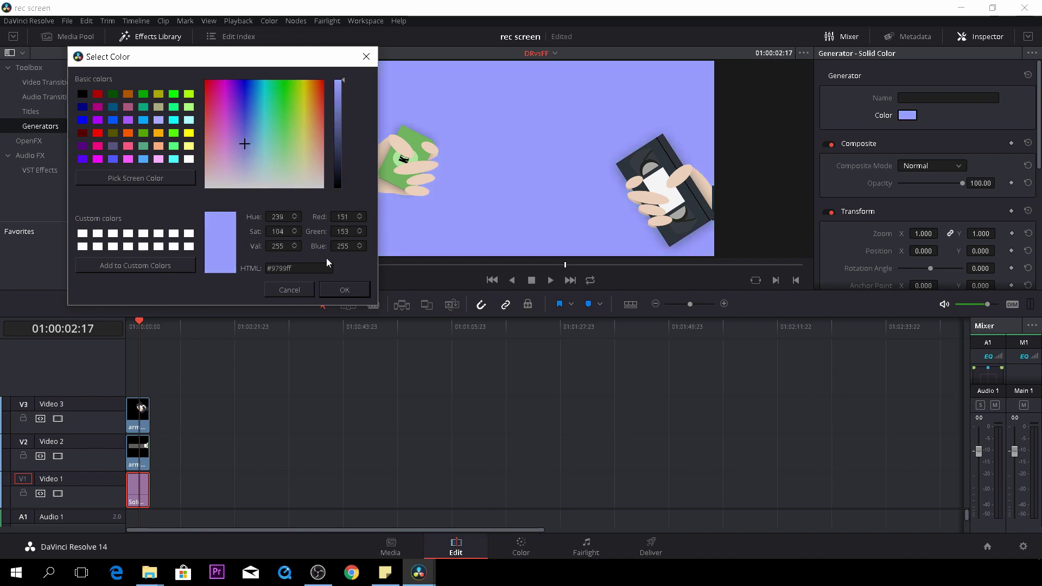
left_click(336, 289)
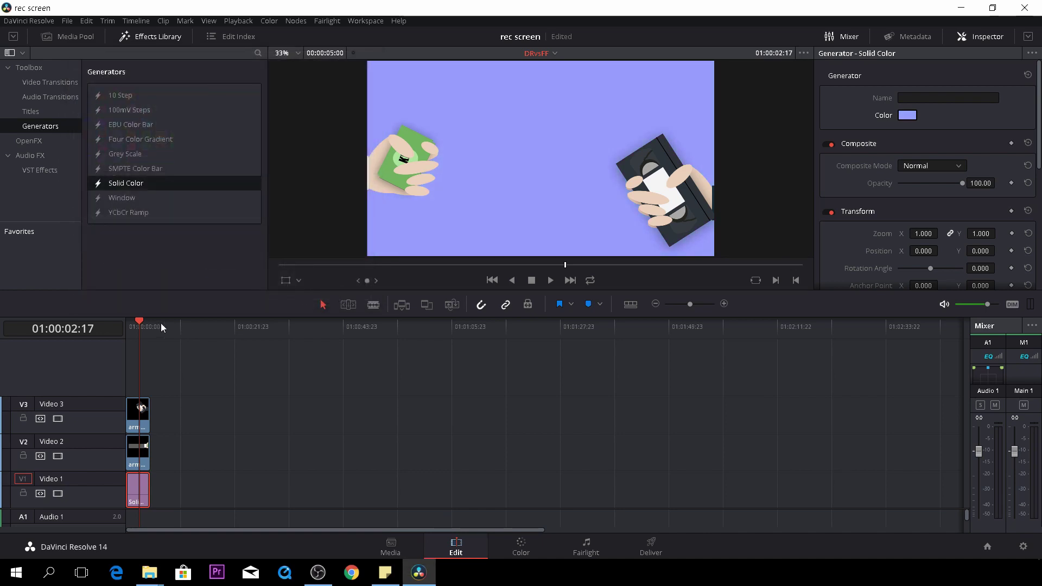
left_click_drag(139, 331, 129, 324)
key("space")
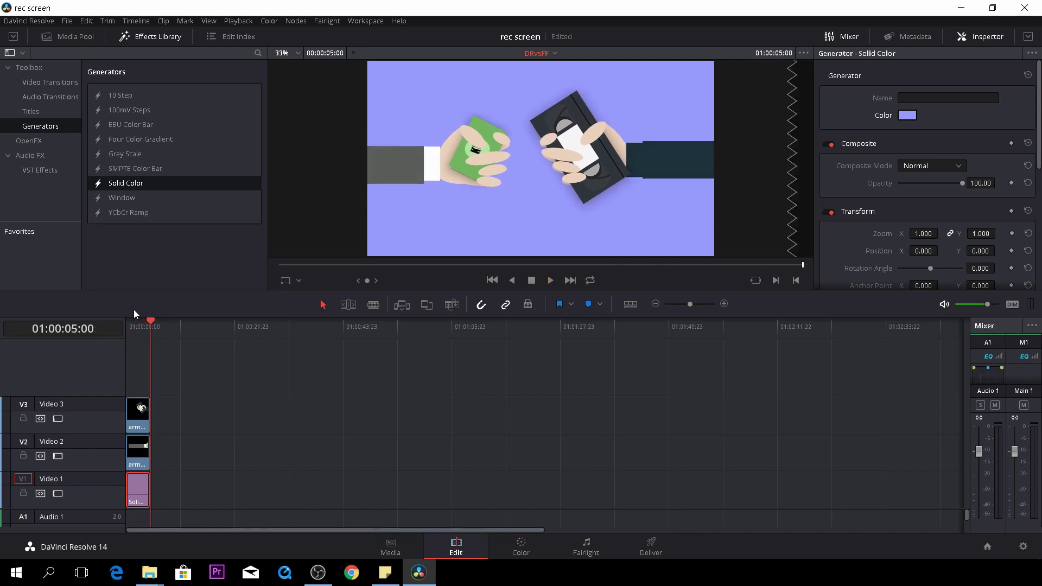
Combine the two arm clips and the solid color background into one compound clip, and return the playhead to 01:00:00:00
left_click_drag(187, 380, 142, 500)
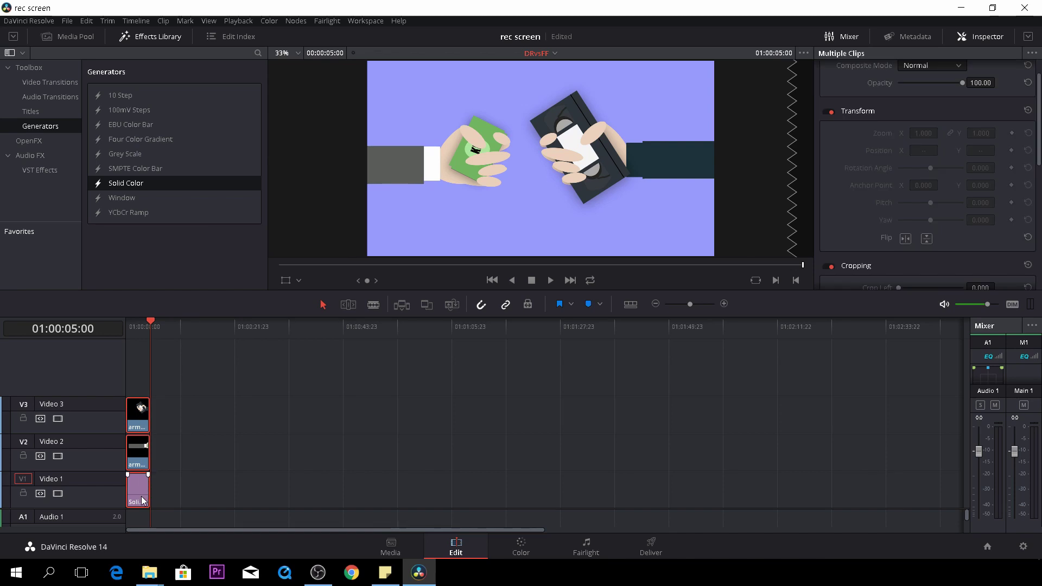
right_click(142, 500)
left_click(215, 96)
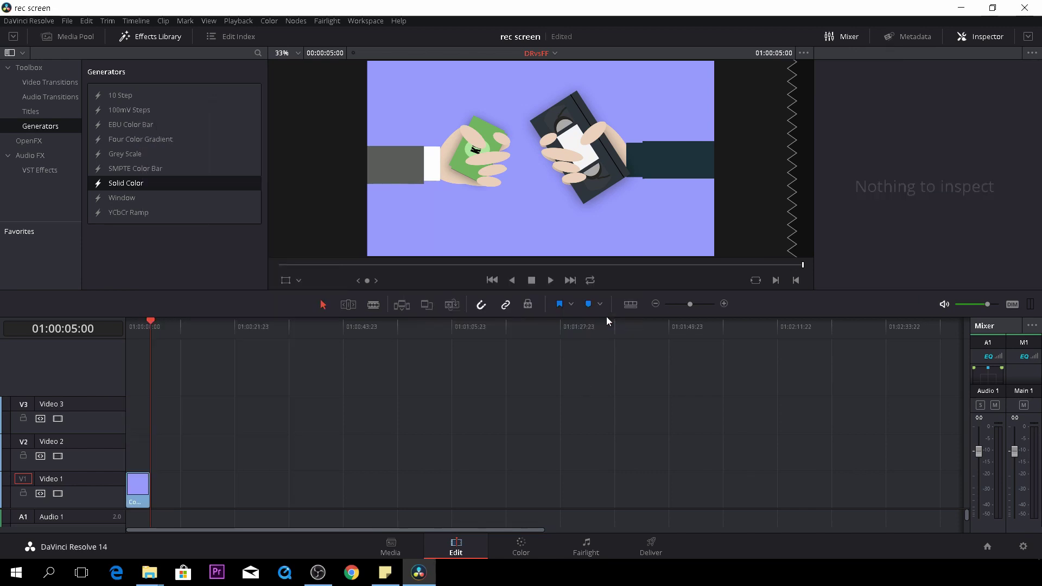
left_click_drag(151, 325, 134, 326)
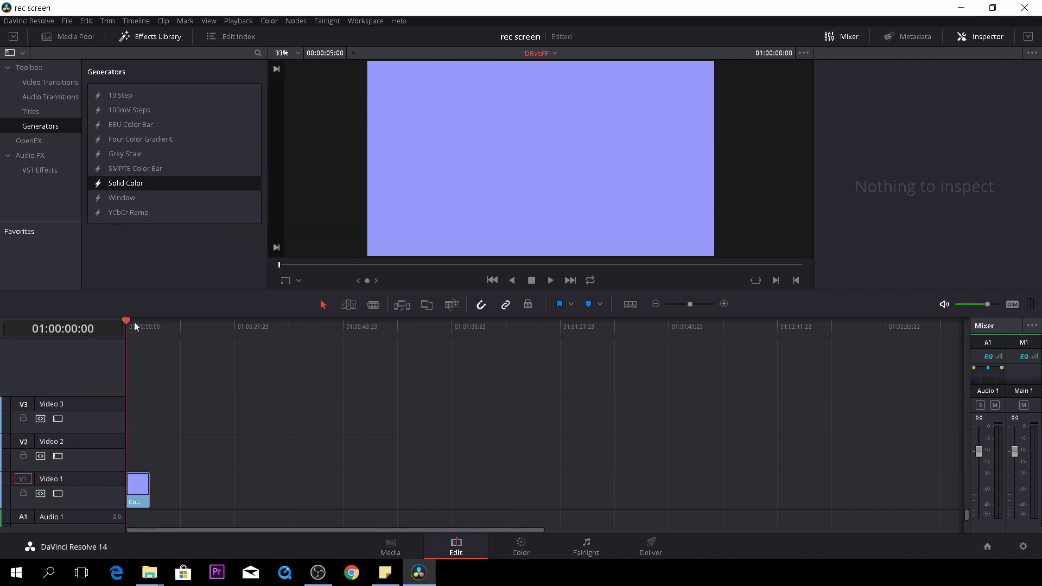
Keyframe the compound clip's Transform at 01:00:00:00, and at 01:00:05:00 set Zoom to 1.280 and Position Y to -50
left_click(138, 489)
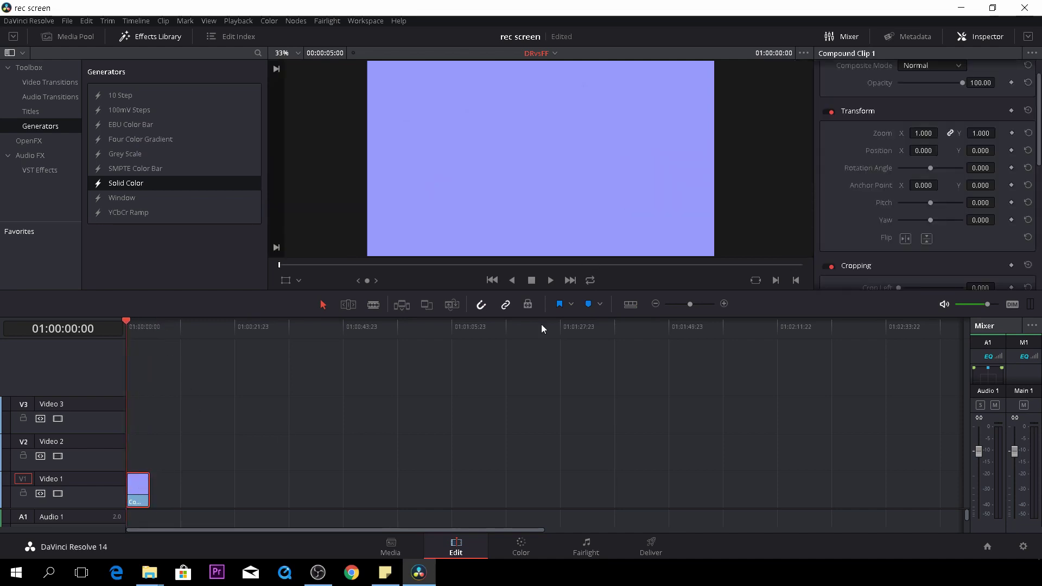
scroll(928, 116, "up", 2)
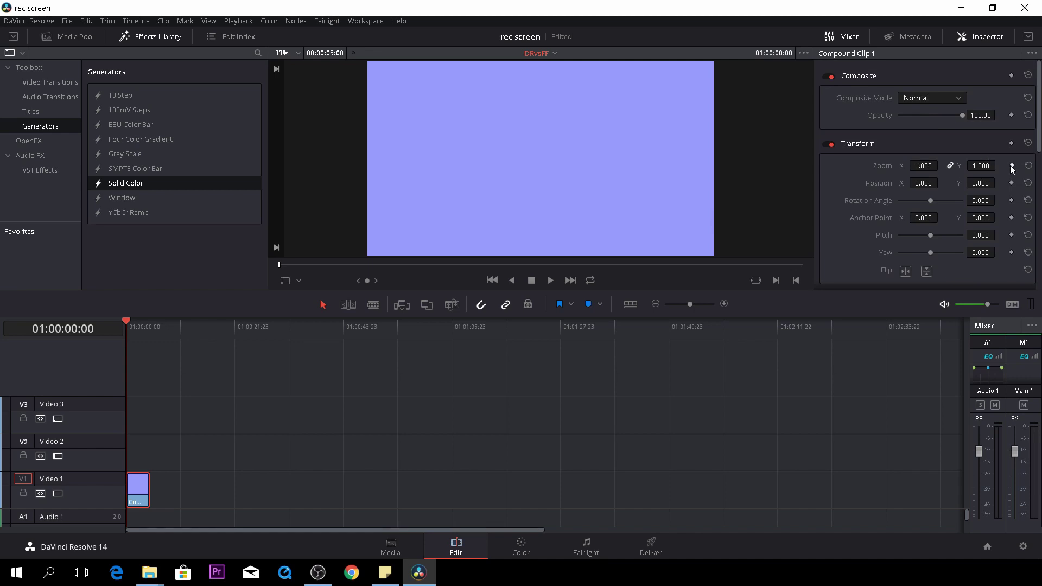
left_click(1011, 143)
left_click_drag(128, 320, 150, 321)
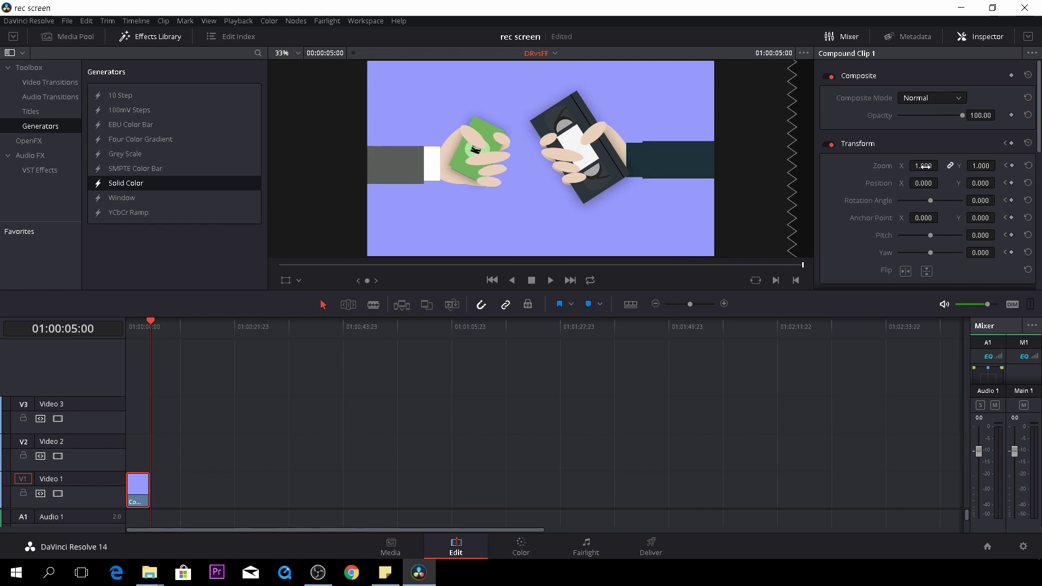
left_click_drag(924, 166, 964, 184)
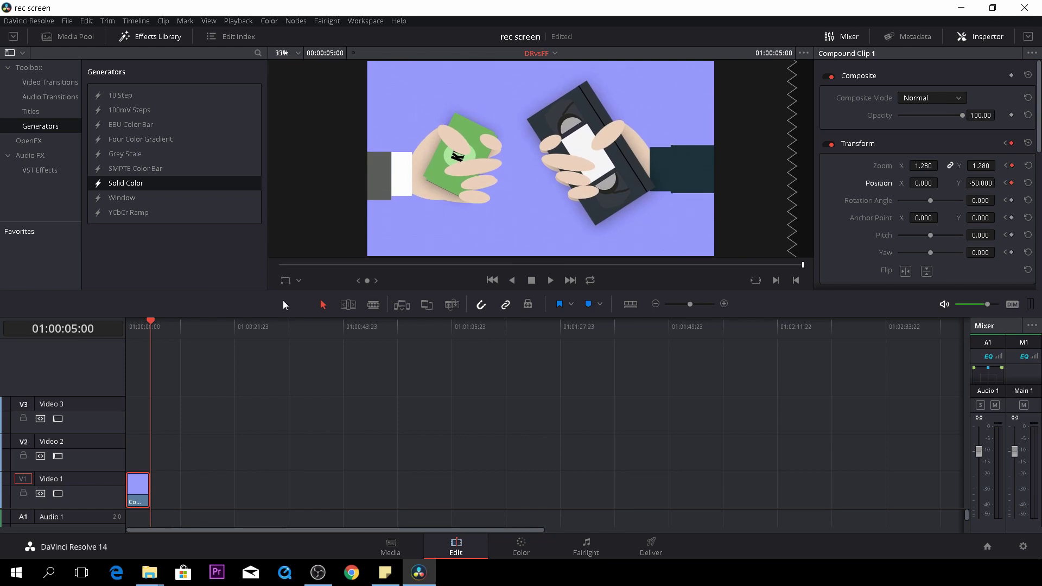
left_click_drag(151, 322, 101, 330)
Stack pc bor back on Video 1, ch baghoved on Video 2 and ryg on Video 3, starting at 01:00:17:14
left_click(76, 37)
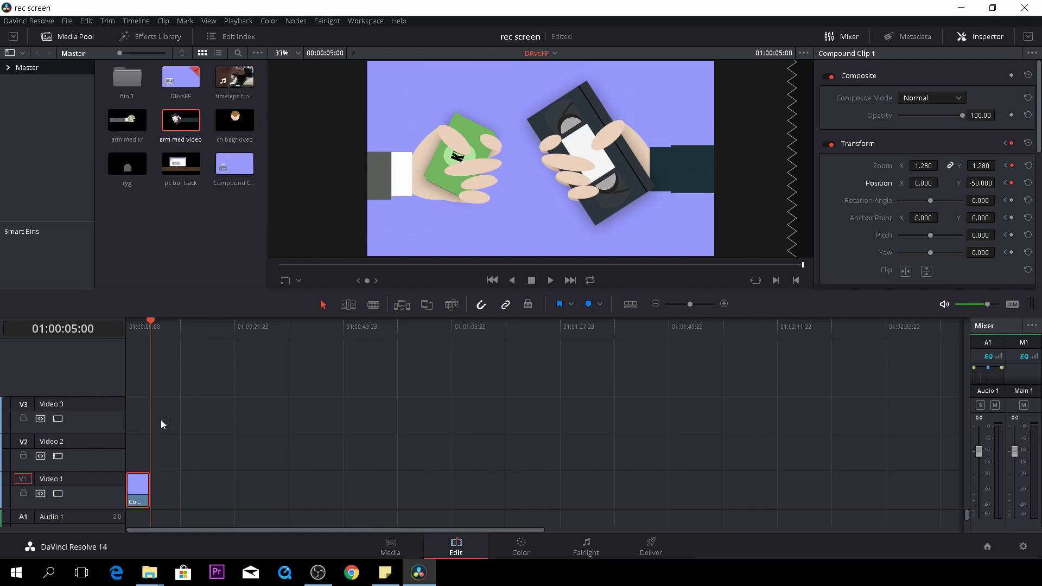
left_click_drag(150, 326, 166, 325)
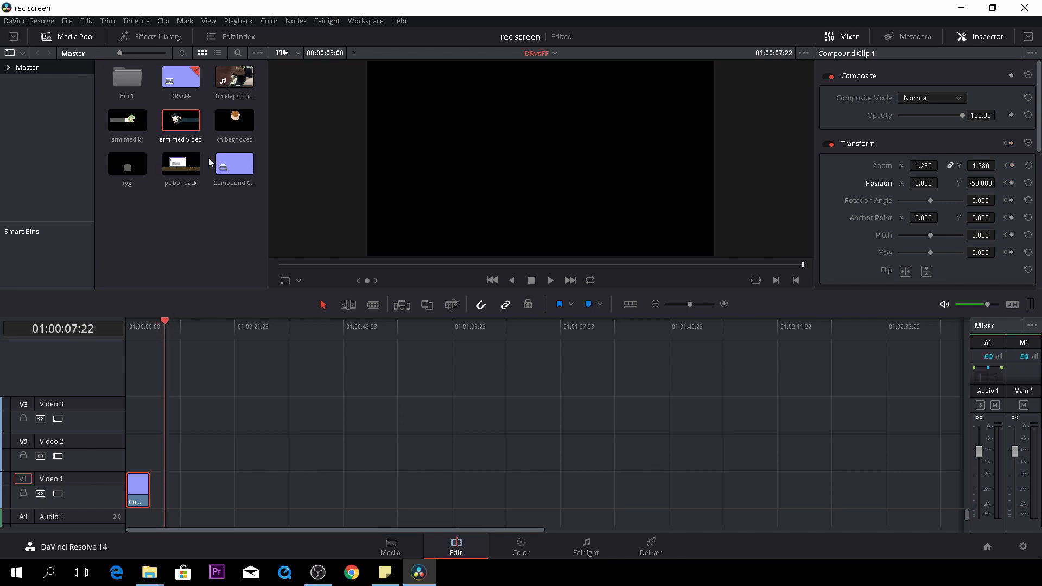
left_click_drag(234, 118, 212, 394)
left_click_drag(221, 333, 237, 336)
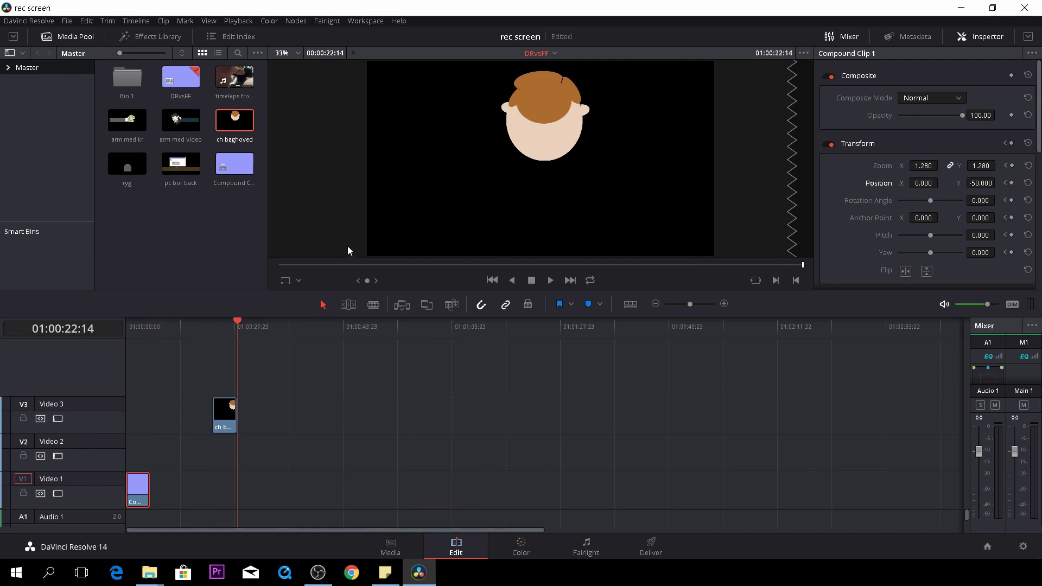
left_click_drag(119, 160, 216, 461)
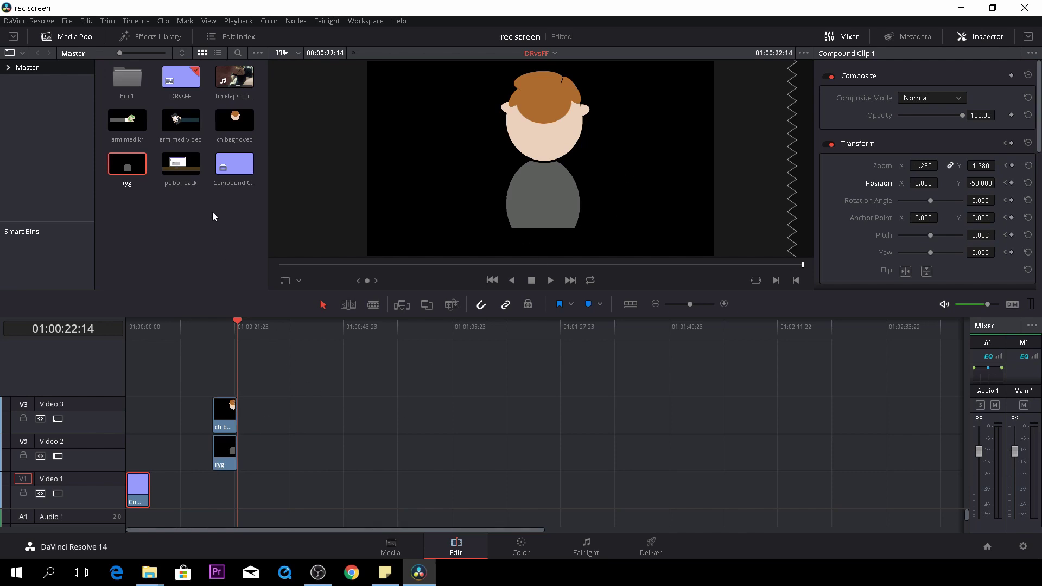
left_click_drag(180, 163, 243, 462)
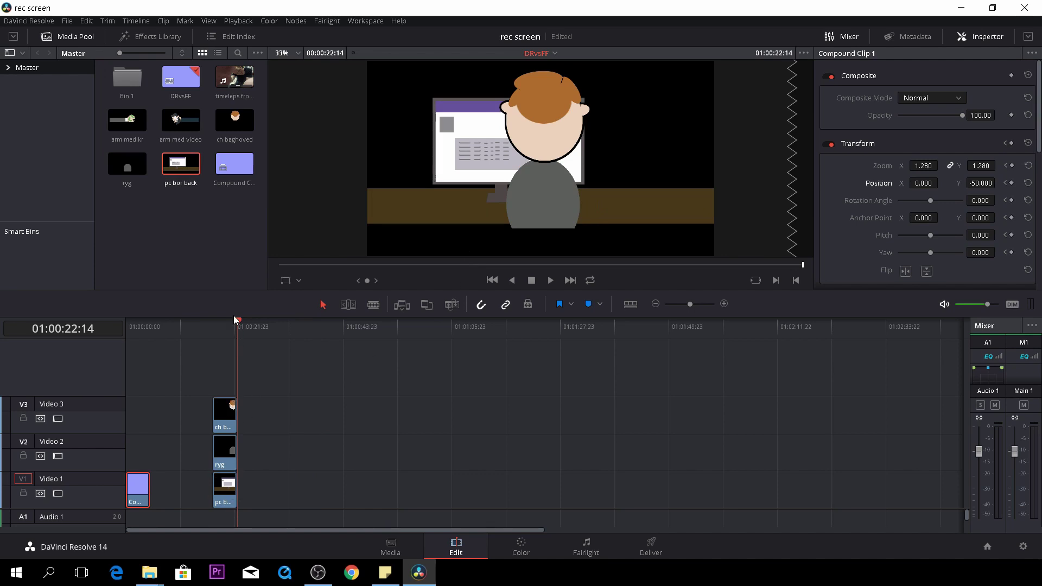
left_click_drag(228, 413, 278, 413)
mouse_move(227, 451)
left_mouse_down()
mouse_move(227, 413)
mouse_move(275, 445)
mouse_move(223, 440)
left_mouse_up()
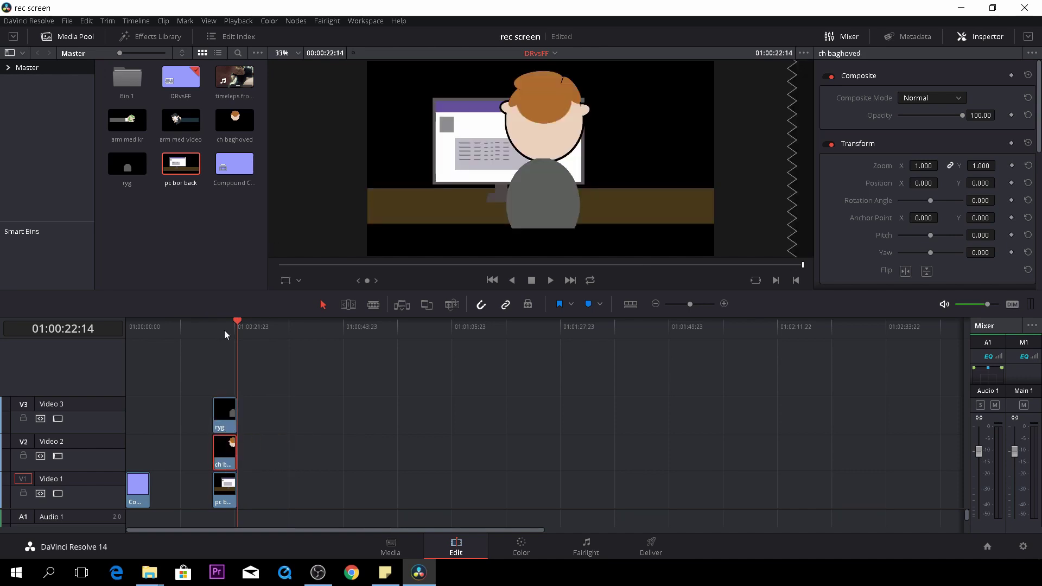
Set the Zoom of the pc bor back, ch baghoved and ryg clips to 1.630
left_click(227, 499)
left_click_drag(922, 164, 942, 164)
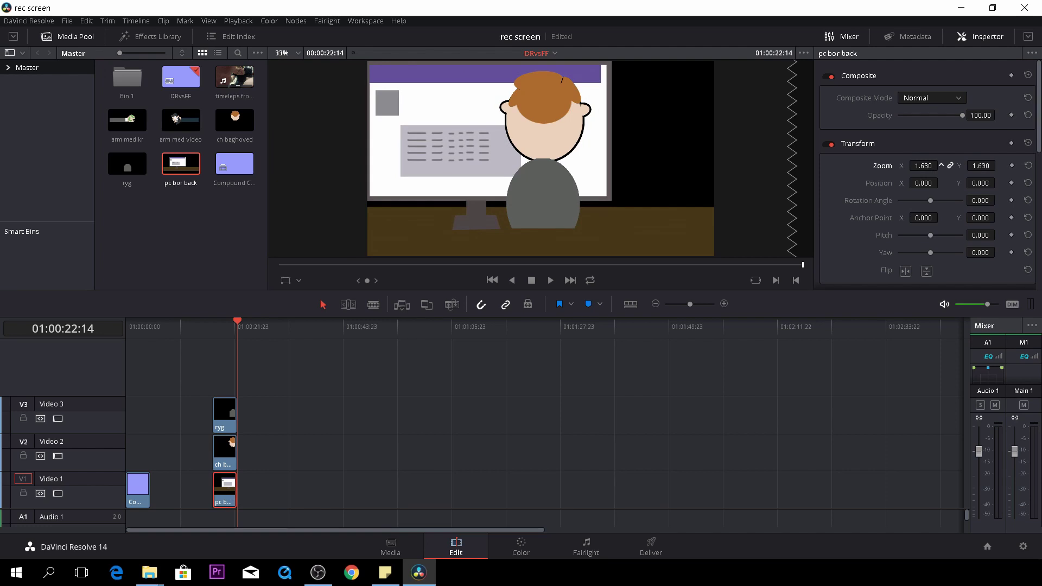
left_click(230, 453)
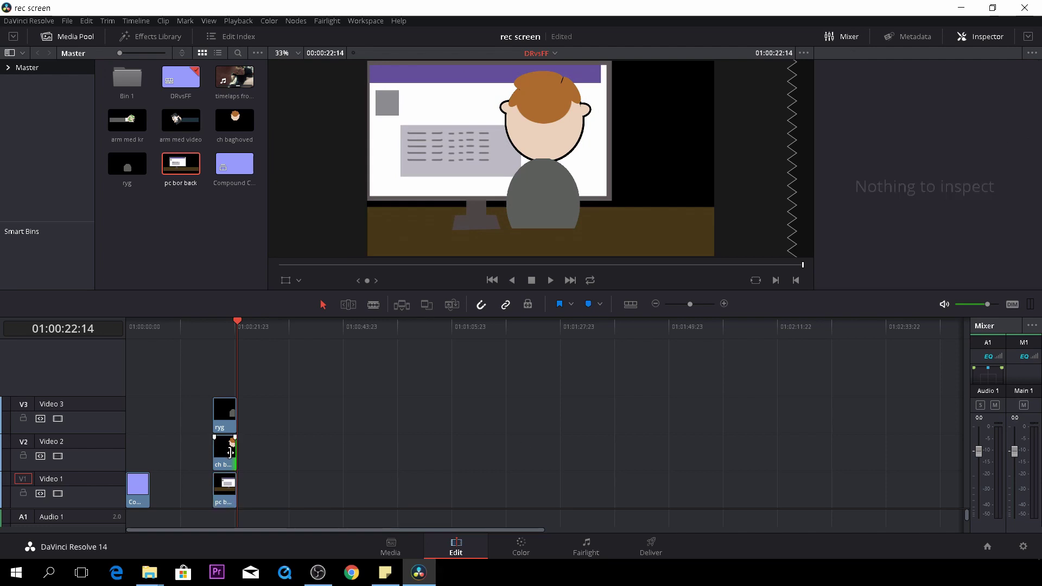
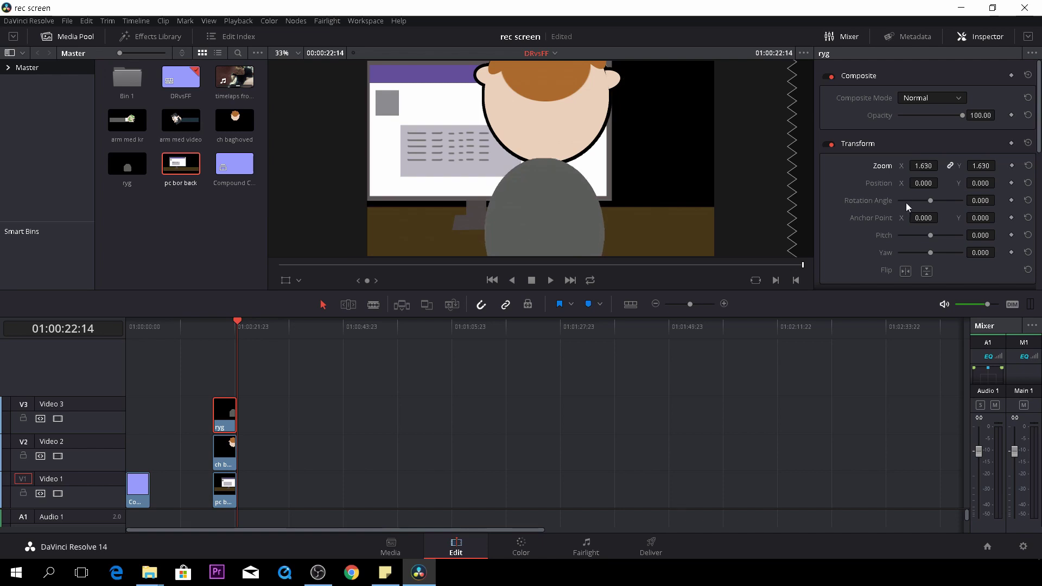
Shift pc bor back to the right in the frame, ch baghoved to about X 280, Y -222, and ryg to about X 306, Y -96
left_click(226, 451)
left_click(227, 495)
left_click_drag(399, 198, 455, 194)
scroll(454, 181, "down", 2)
left_click(229, 450)
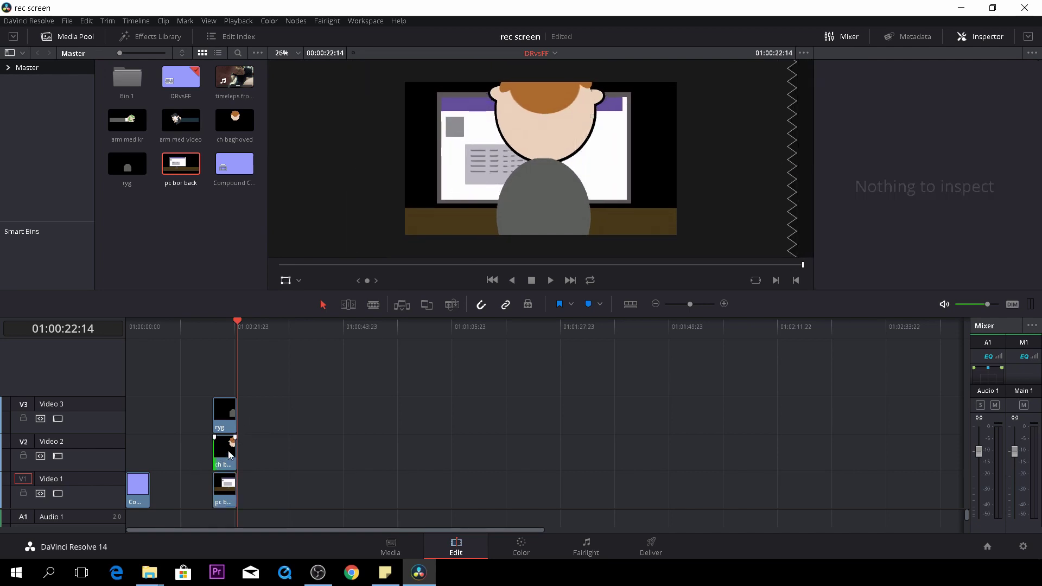
left_click_drag(561, 124, 599, 151)
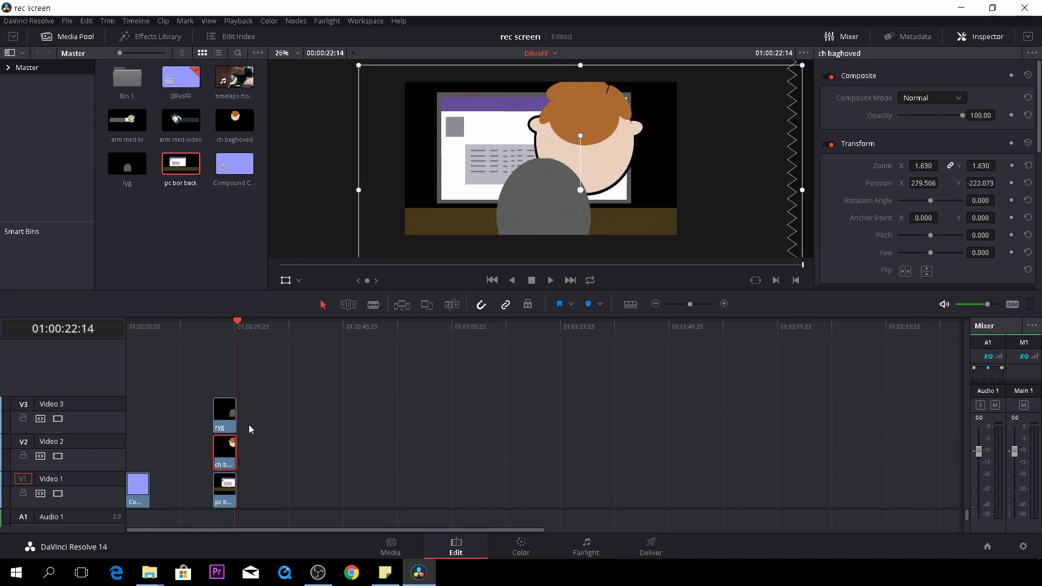
left_click(229, 421)
left_click_drag(540, 212, 581, 219)
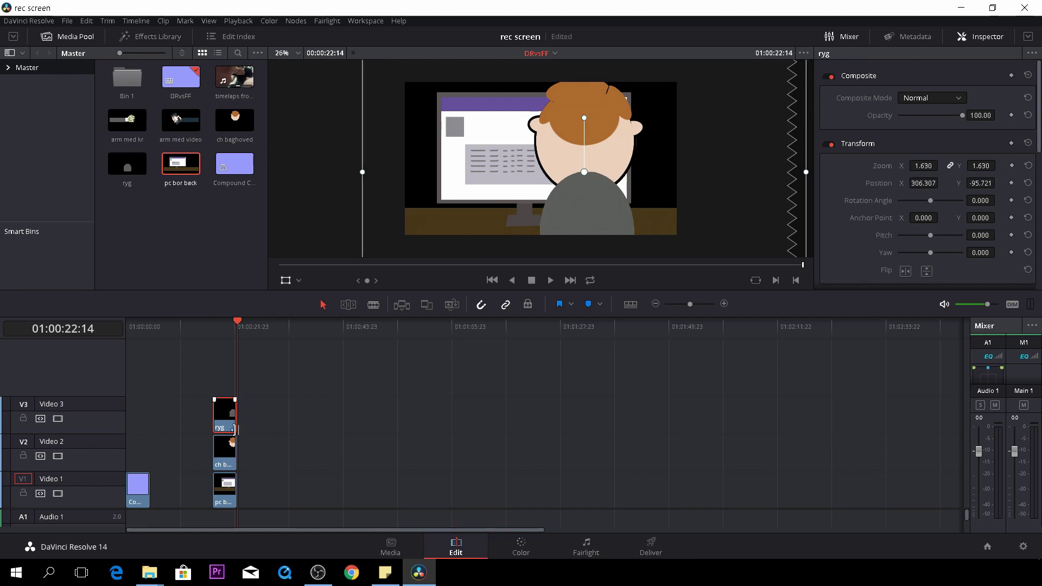
Keyframe ch baghoved's Transform with Rotation Angle 11.800 at 01:00:22:14 and -7.900 at 01:00:17:14
left_click(230, 453)
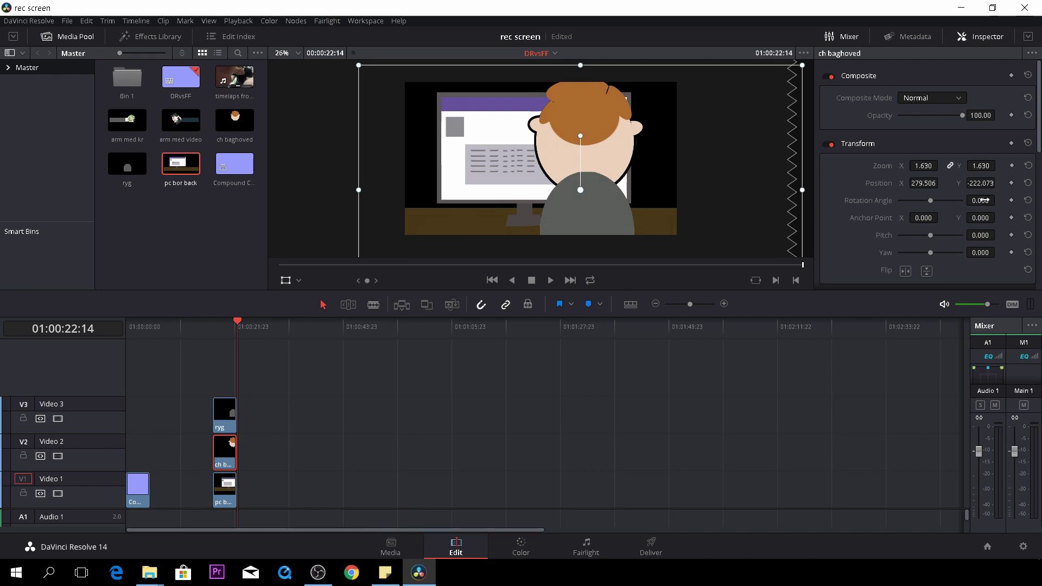
left_click_drag(981, 200, 997, 200)
left_click(1011, 143)
left_click_drag(232, 326, 212, 327)
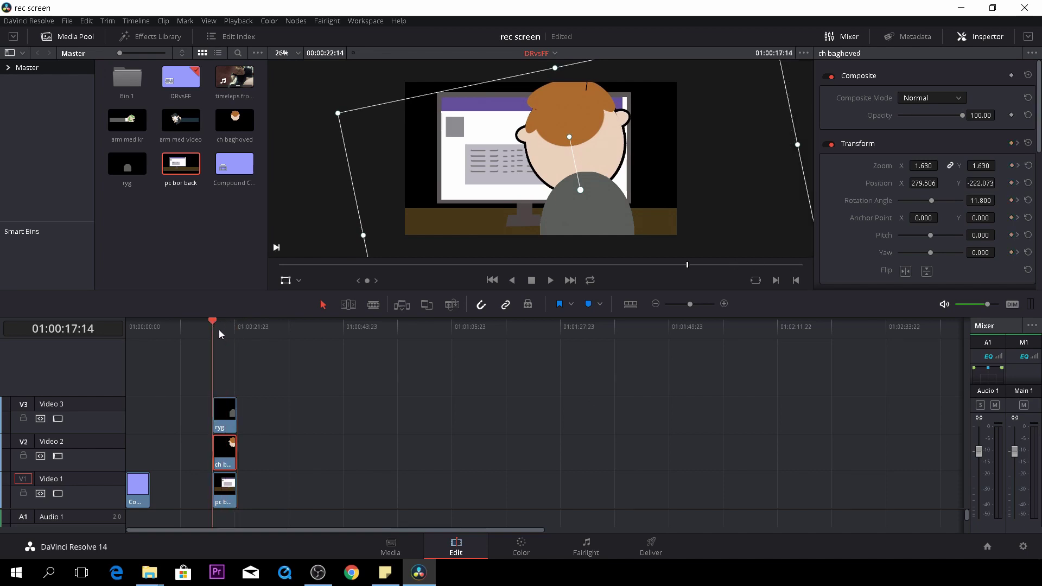
left_click_drag(998, 201, 998, 200)
Play back the head's rotation, return the playhead to 01:00:17:14, and hide the on-screen Transform outline
left_click(223, 332)
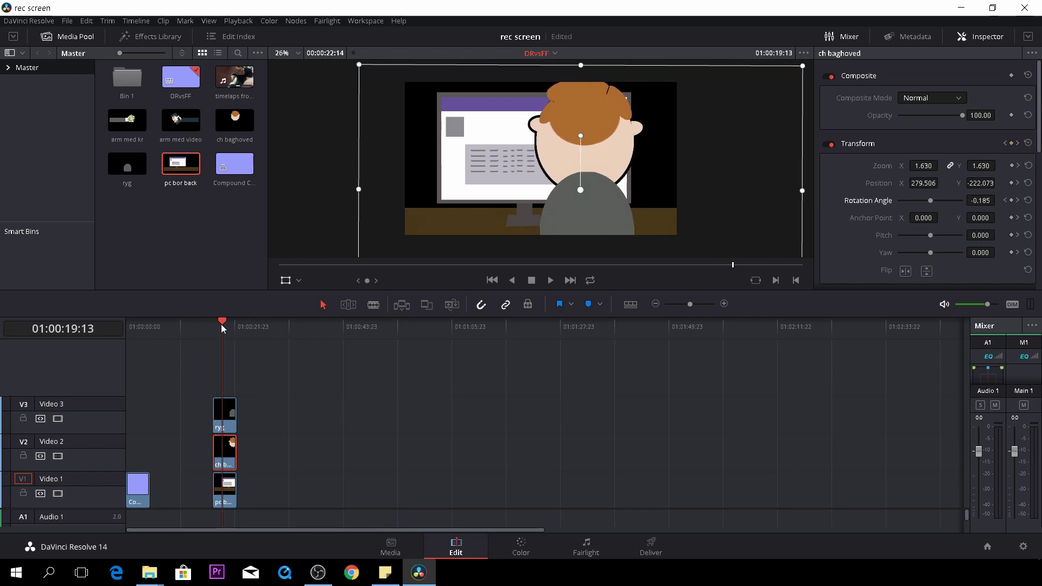
left_click(213, 323)
key("space")
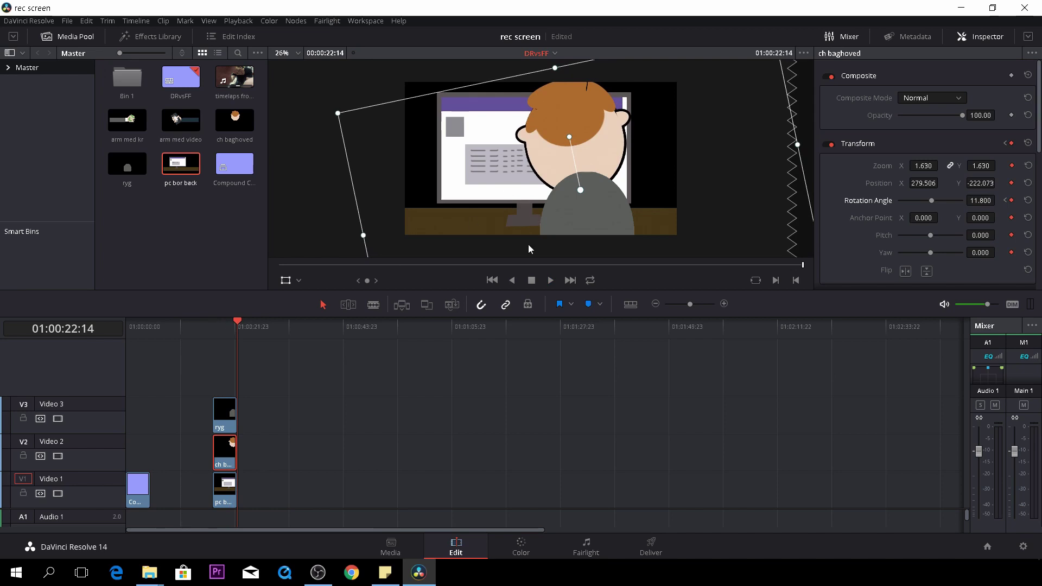
left_click(213, 338)
left_click(286, 280)
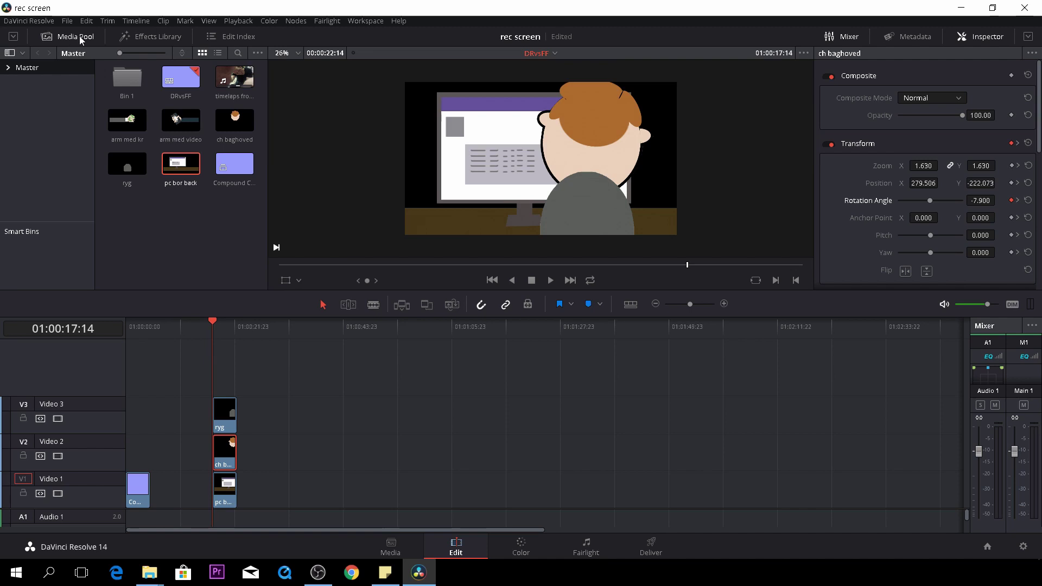
Add a Solid Color generator to Video 1 after the stacked clips and set its color to white #ffffff
left_click(152, 37)
left_click_drag(112, 184, 266, 485)
left_click_drag(267, 335, 279, 341)
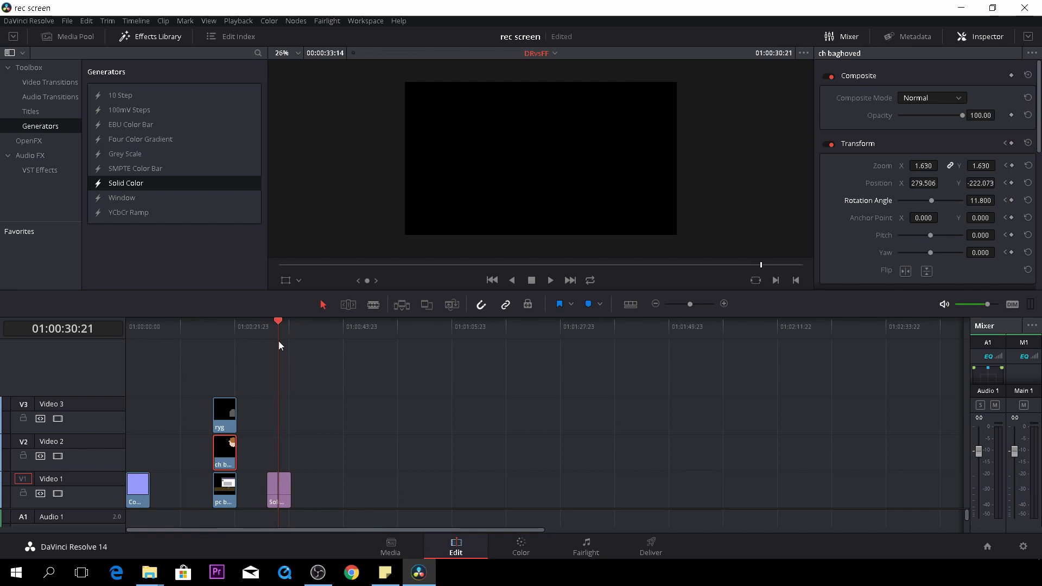
left_click(283, 486)
left_click(910, 116)
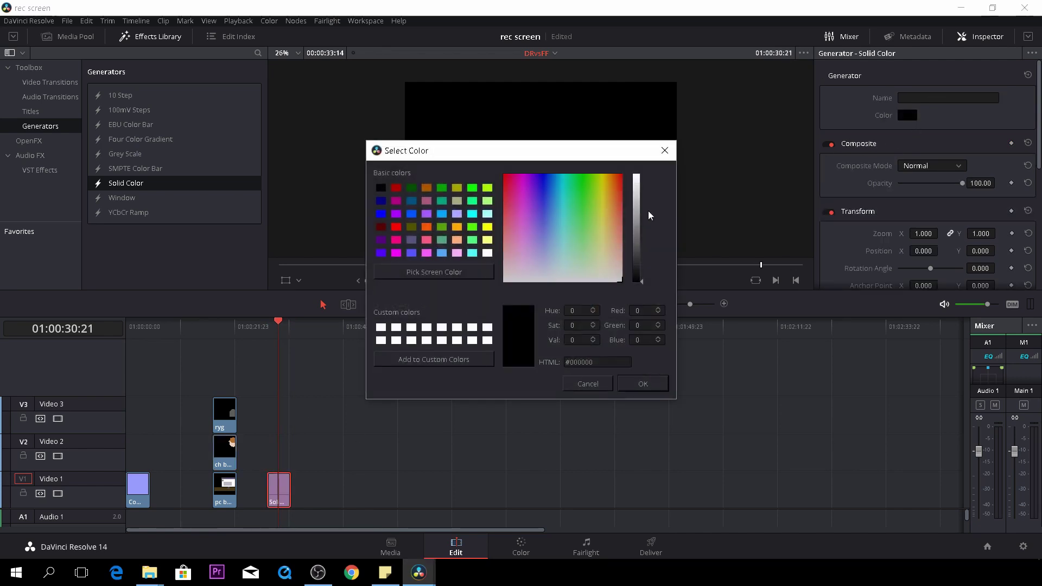
left_click(487, 253)
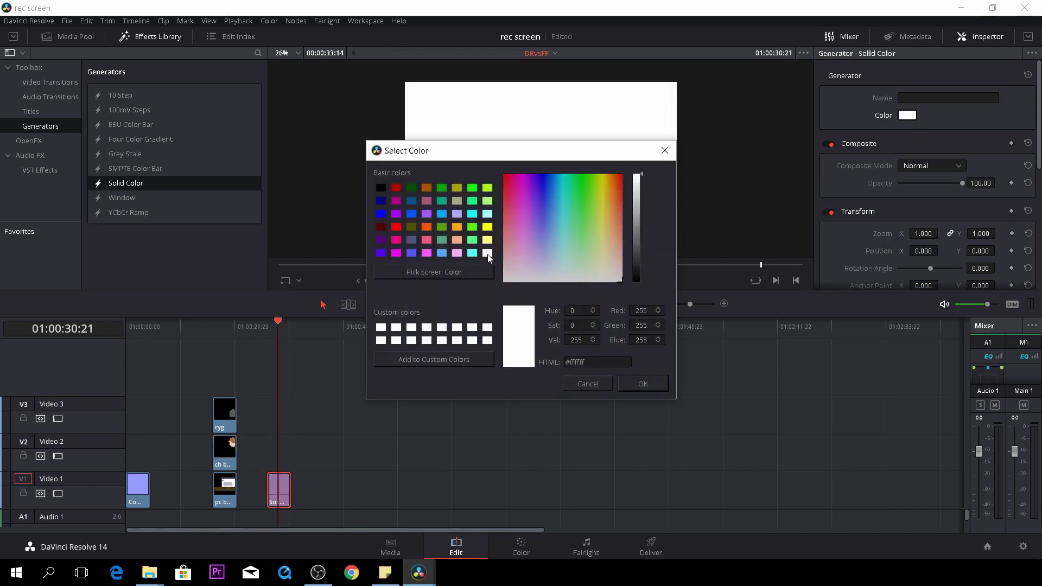
left_click(642, 383)
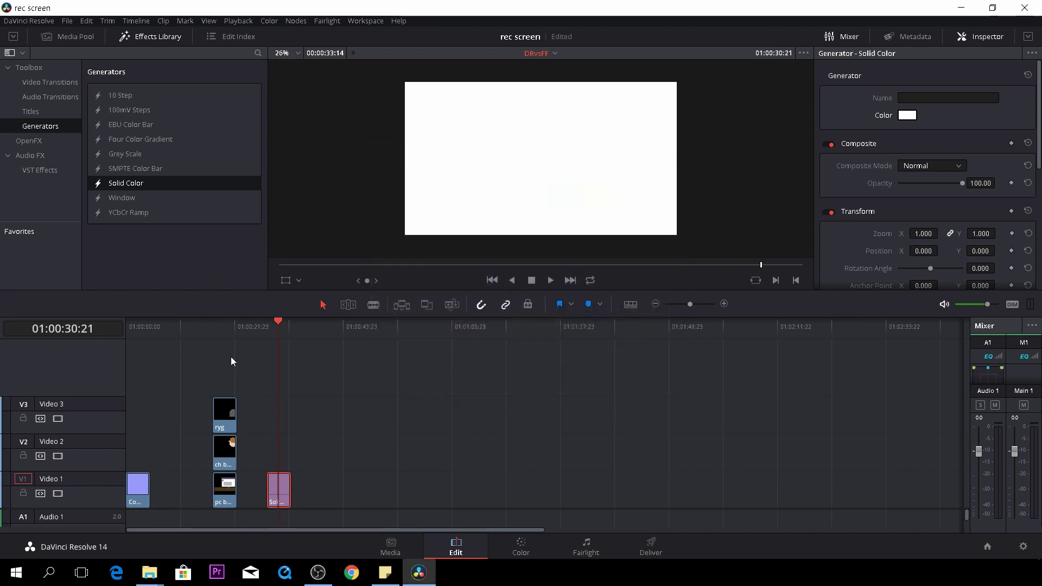
Add a fourth video track, move the three stacked clips up one track, and place the white solid color beneath them on Video 1
right_click(111, 402)
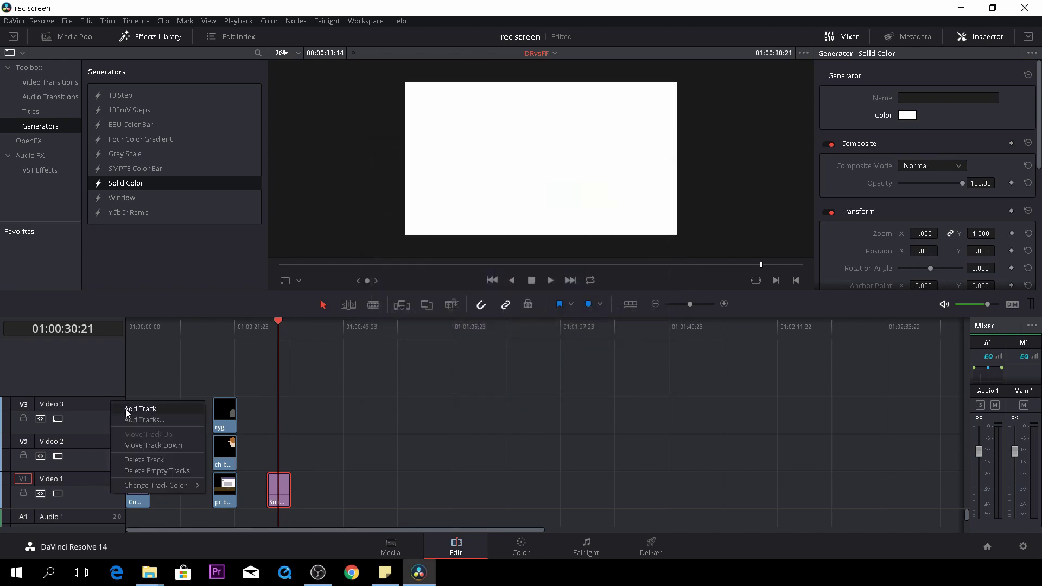
left_click(126, 412)
left_click_drag(189, 380, 226, 504)
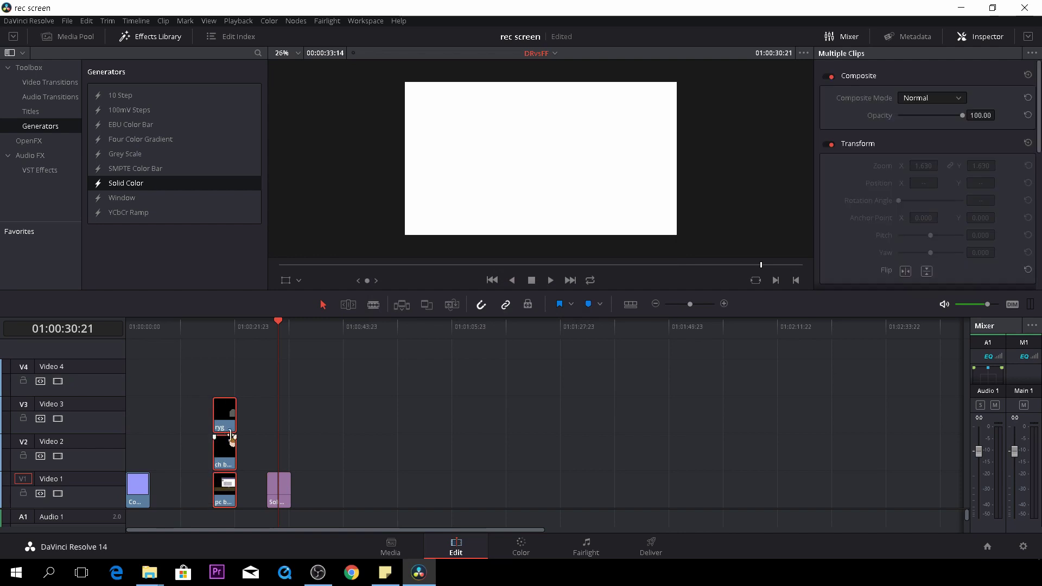
left_click_drag(230, 432, 228, 388)
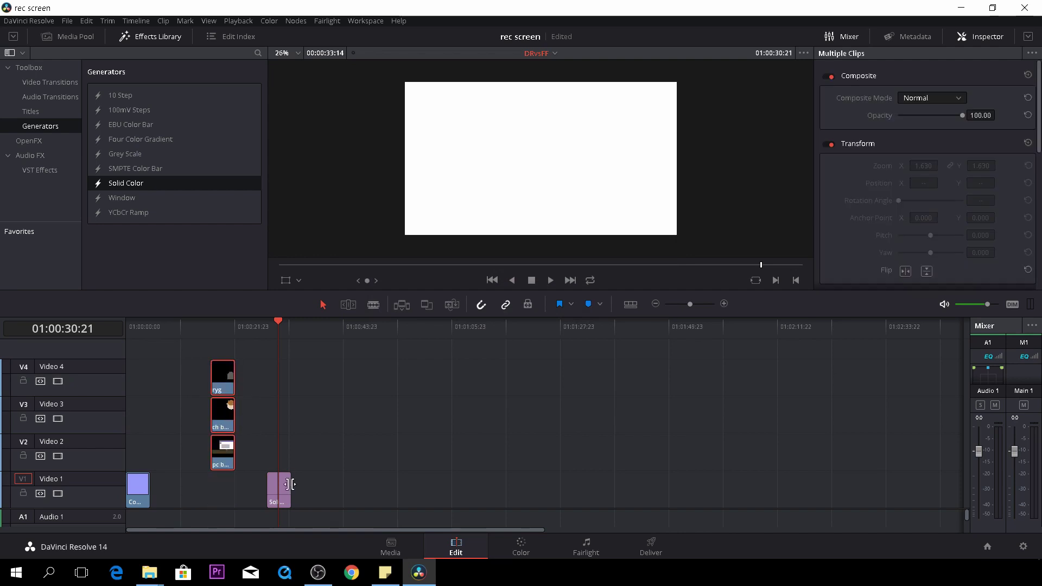
left_click_drag(282, 494, 227, 479)
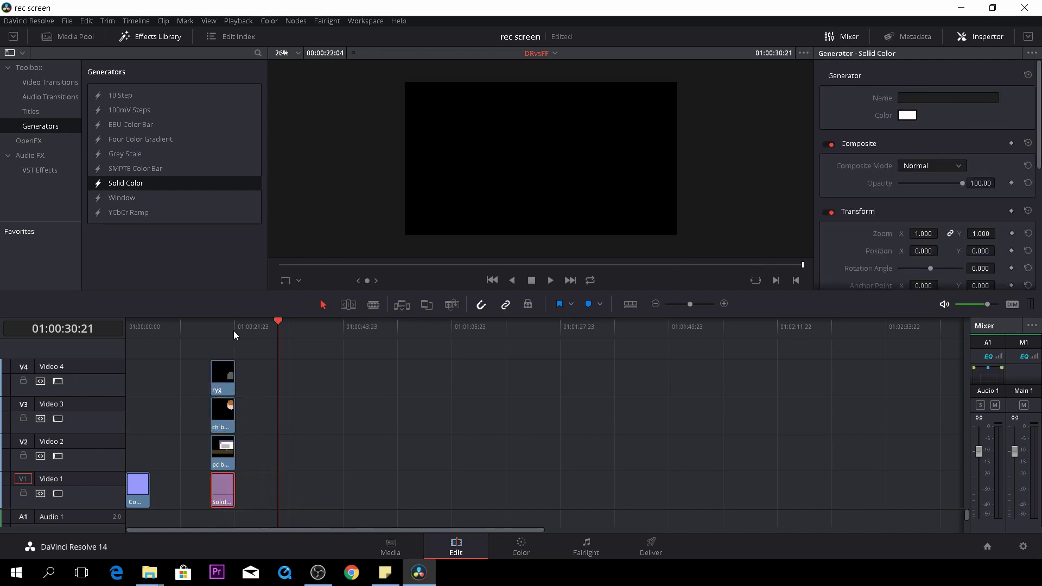
Play back the desk scene over the white background and return the playhead to 01:00:17:04
left_click_drag(233, 331, 216, 330)
key("space")
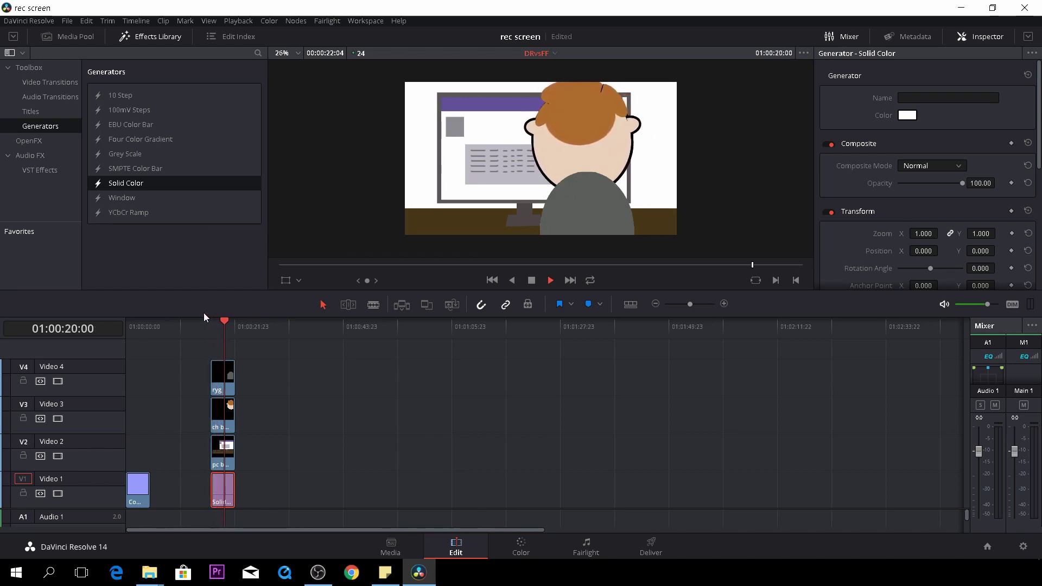
left_click_drag(226, 318, 213, 317)
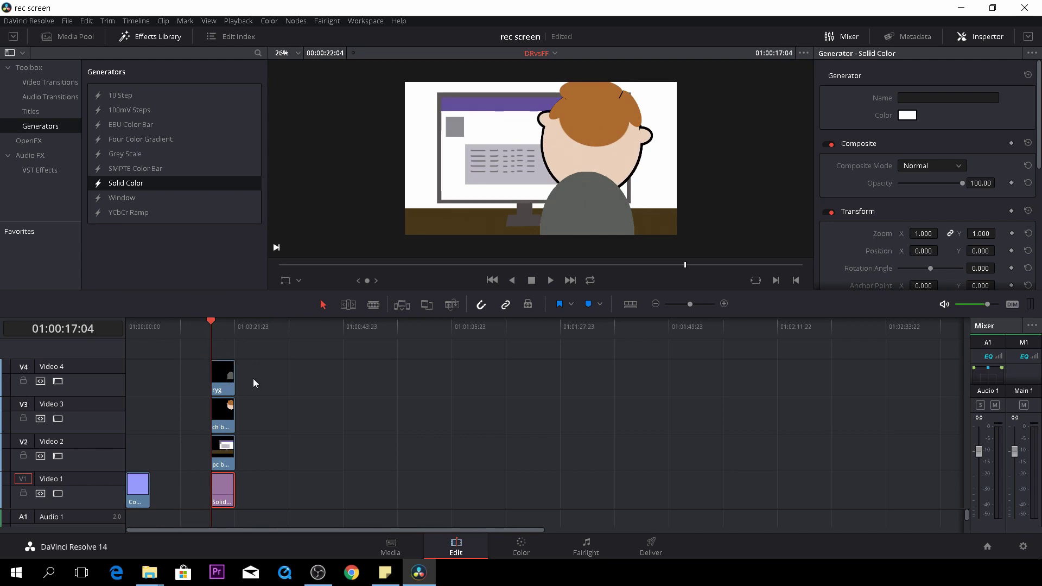
Combine the three desk scene clips and the white solid color into one compound clip and play it back
left_click_drag(258, 353, 219, 490)
right_click(220, 492)
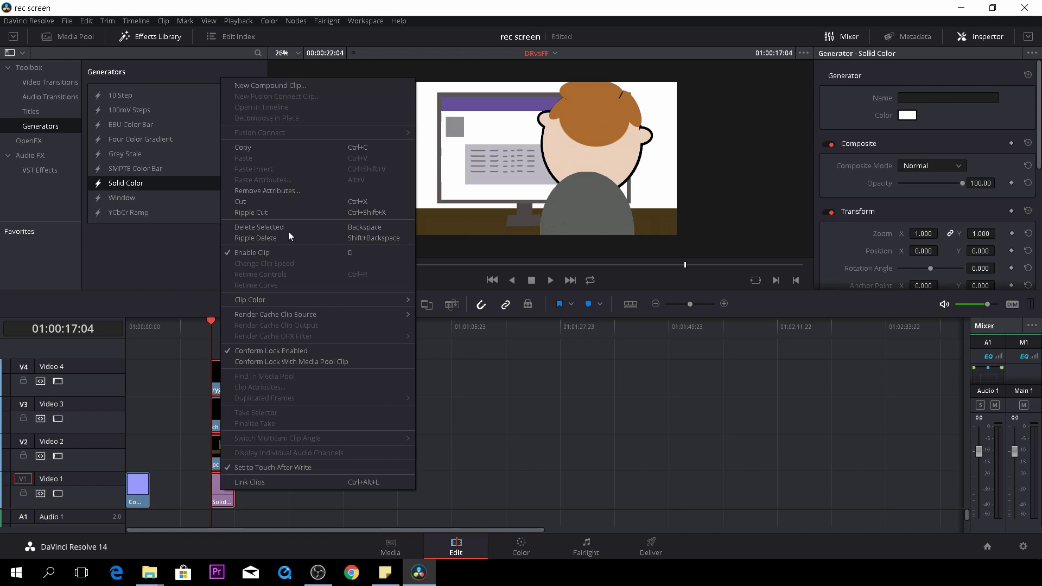
left_click(288, 88)
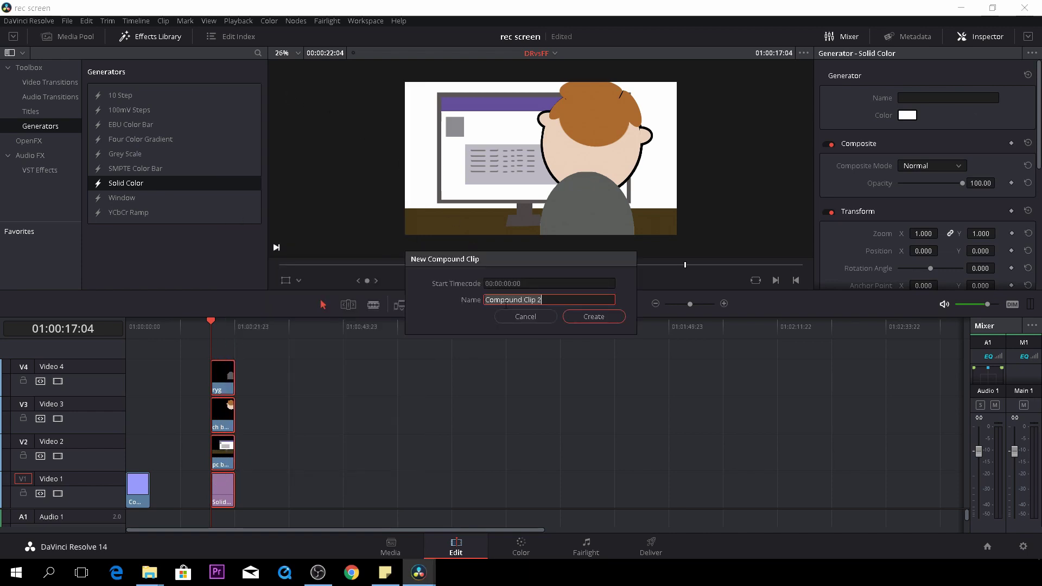
left_click(590, 316)
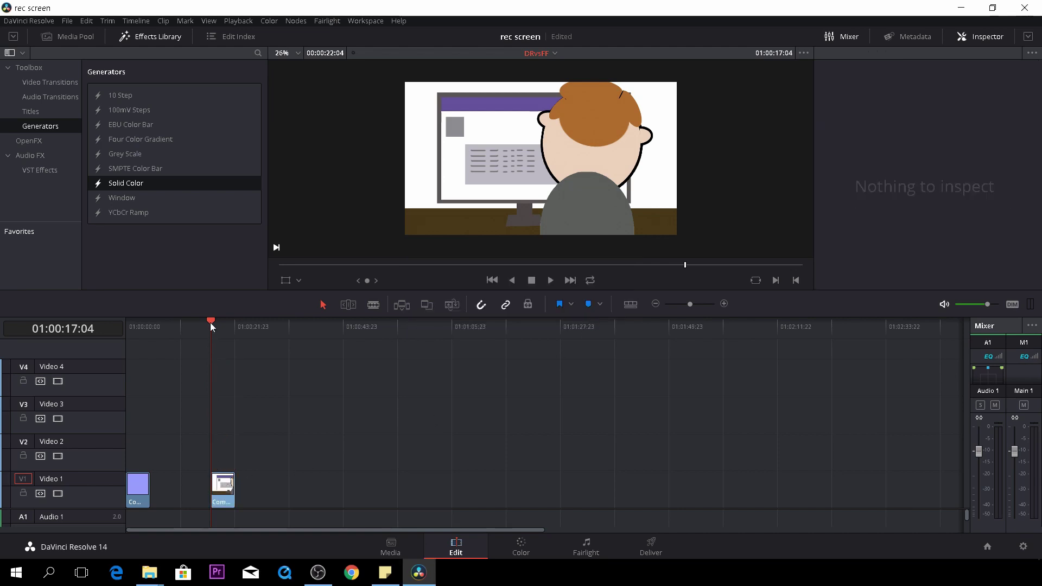
key("space")
key("space")
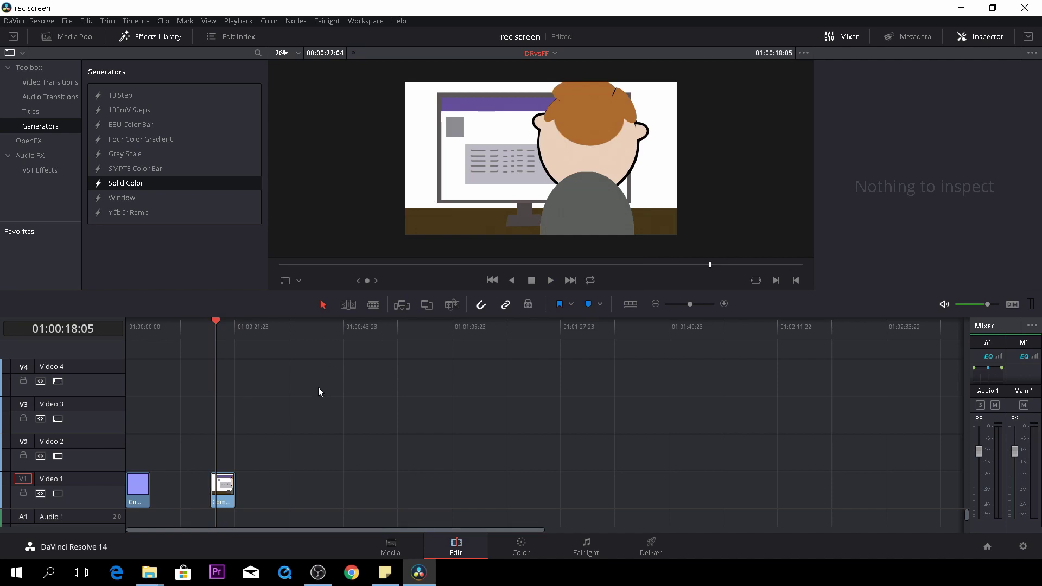
Return the playhead to 01:00:17:04 and apply 2.35 output blanking to the timeline
left_click(214, 321)
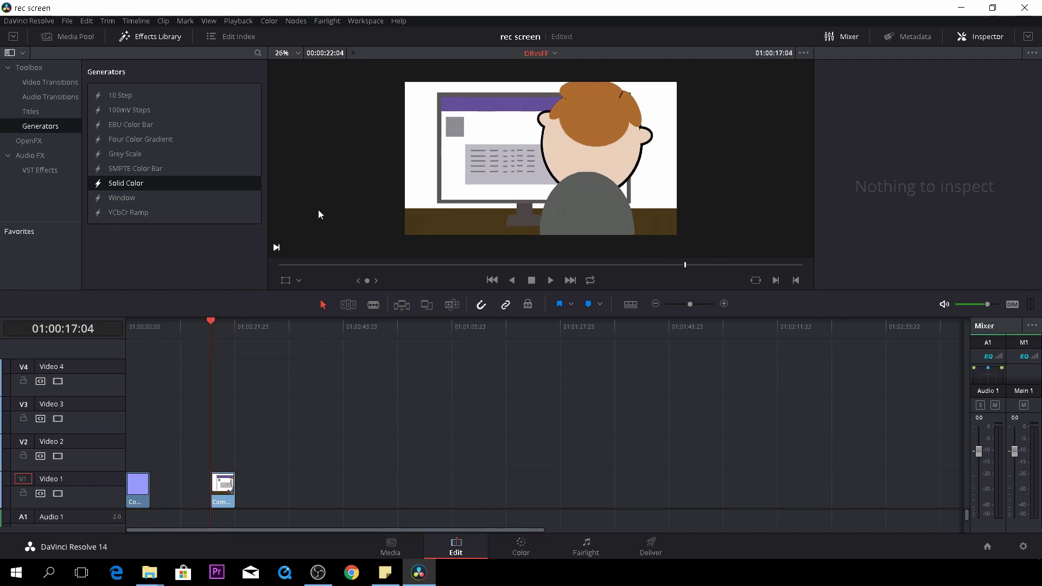
left_click(130, 23)
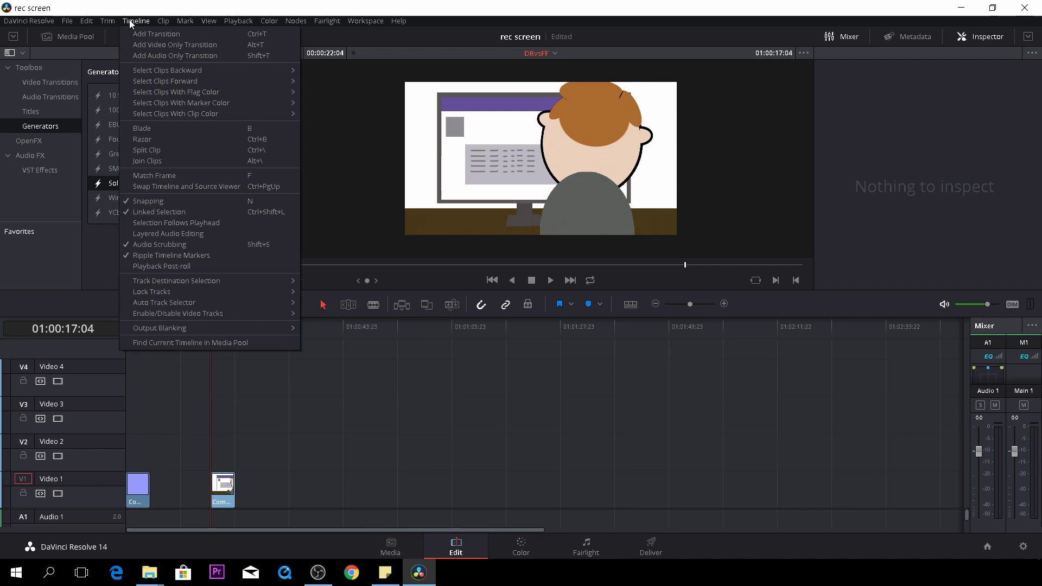
mouse_move(187, 330)
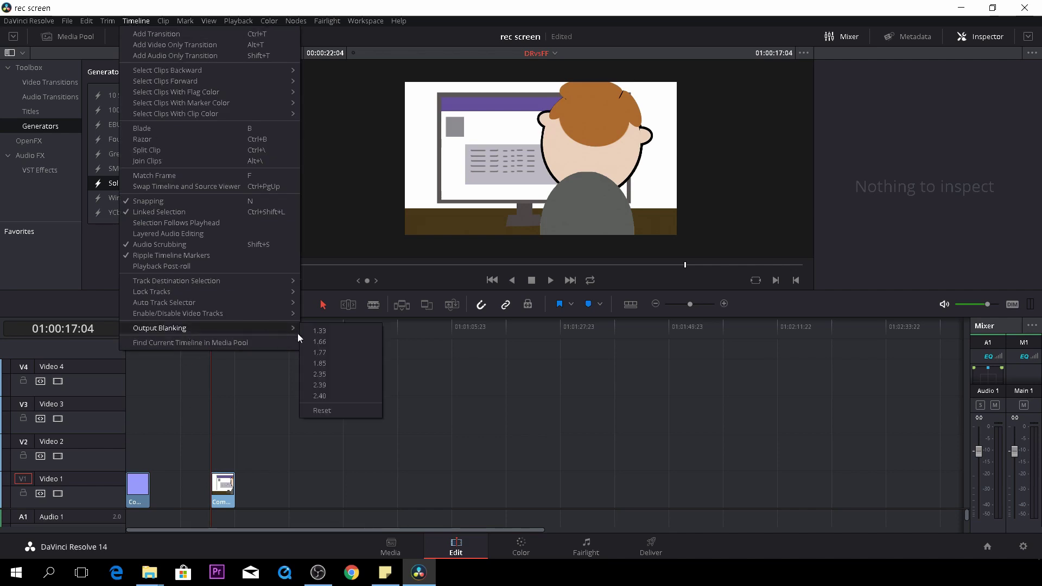
left_click(346, 374)
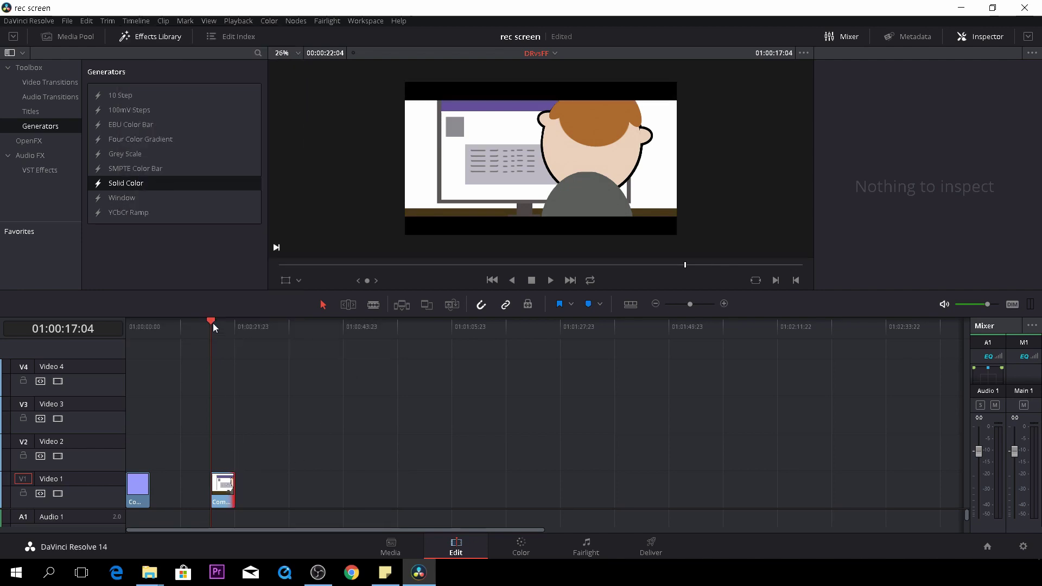
Set the desk scene compound clip's Position Y to -22 and add a Zoom keyframe at its first frame
left_click(227, 486)
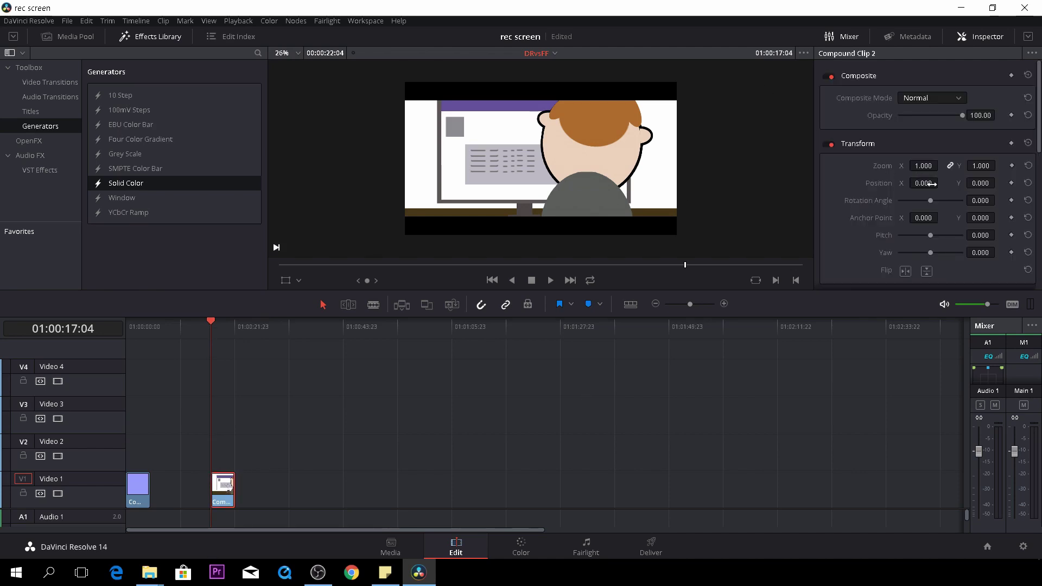
left_click_drag(984, 183, 1001, 183)
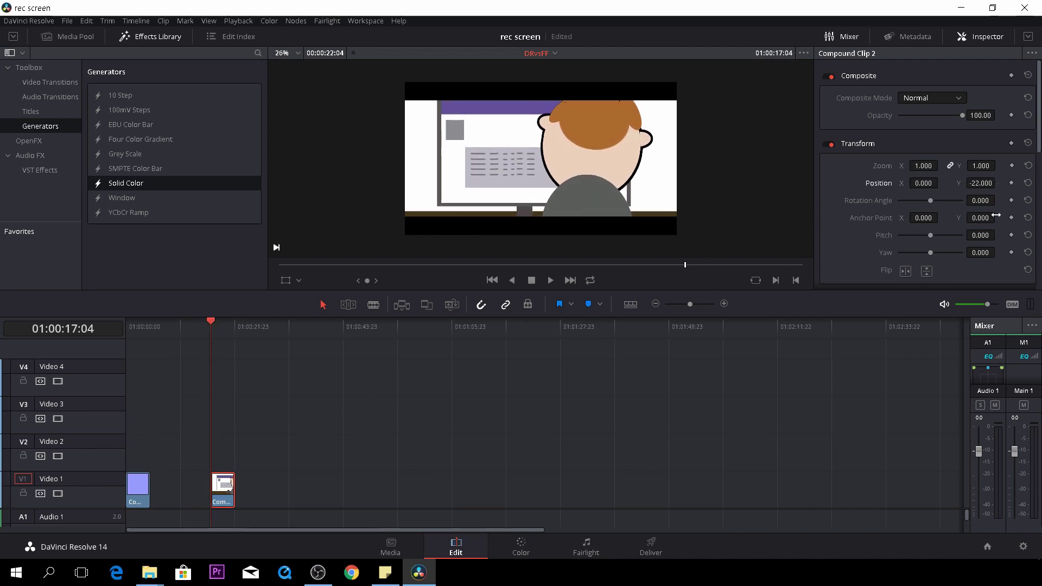
left_click(1012, 166)
At the desk scene clip's end, 01:00:22:04, keyframe Zoom at 1.120 and play back the push-in full screen
left_click_drag(215, 321, 234, 326)
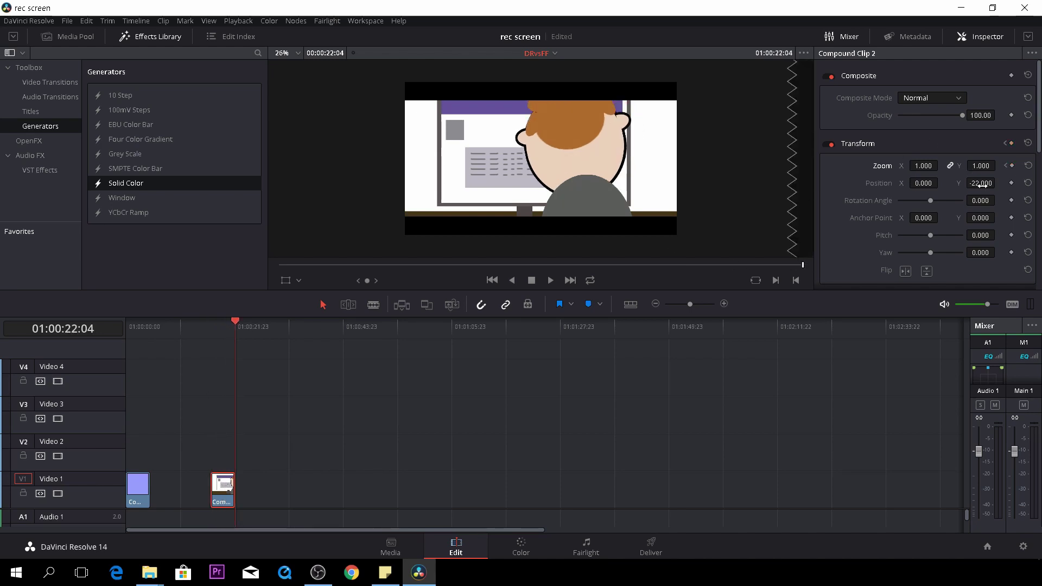
left_click_drag(981, 182, 999, 183)
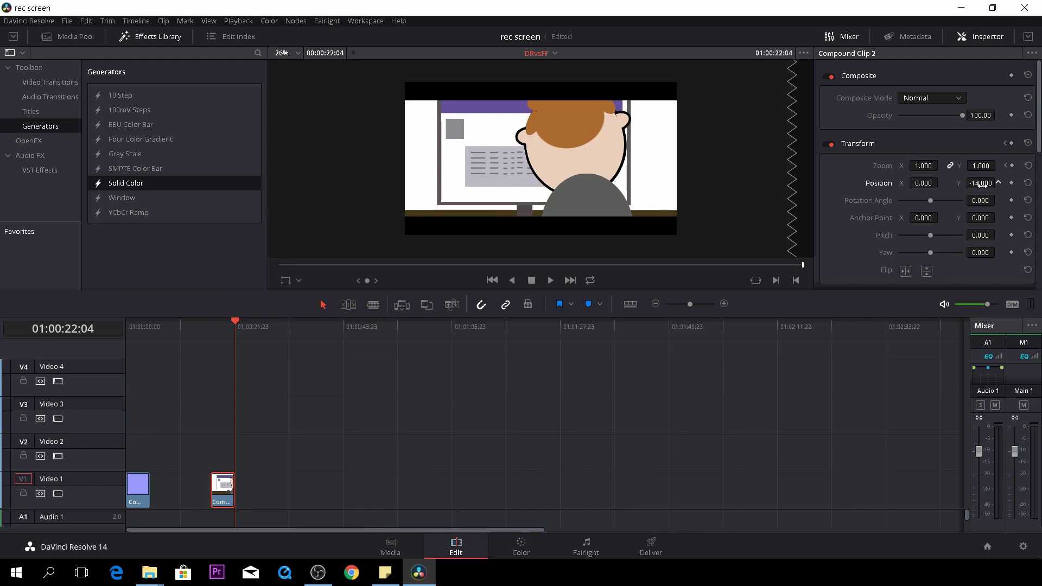
key("ctrl+z")
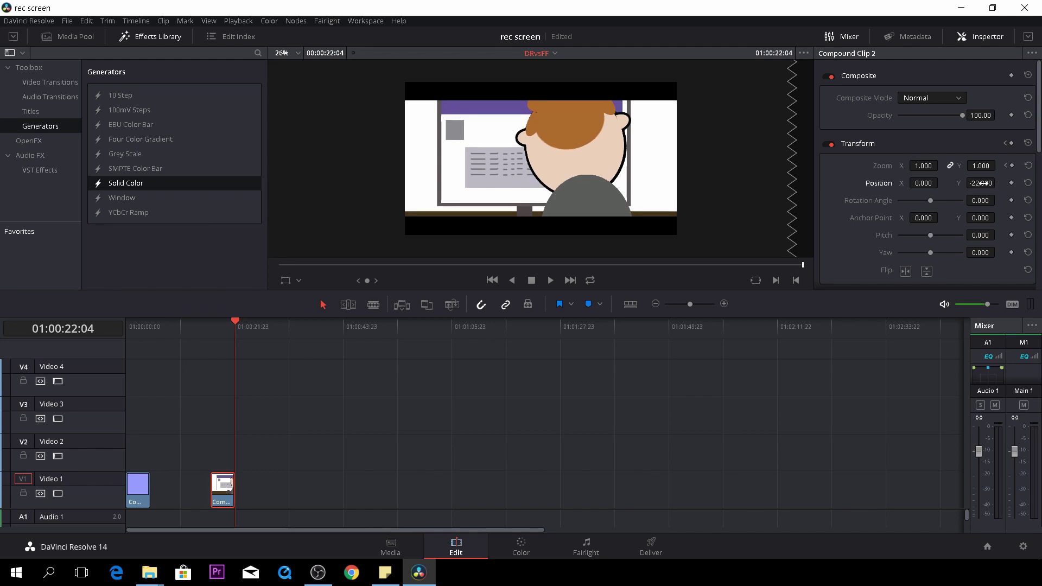
left_click_drag(981, 166, 1001, 166)
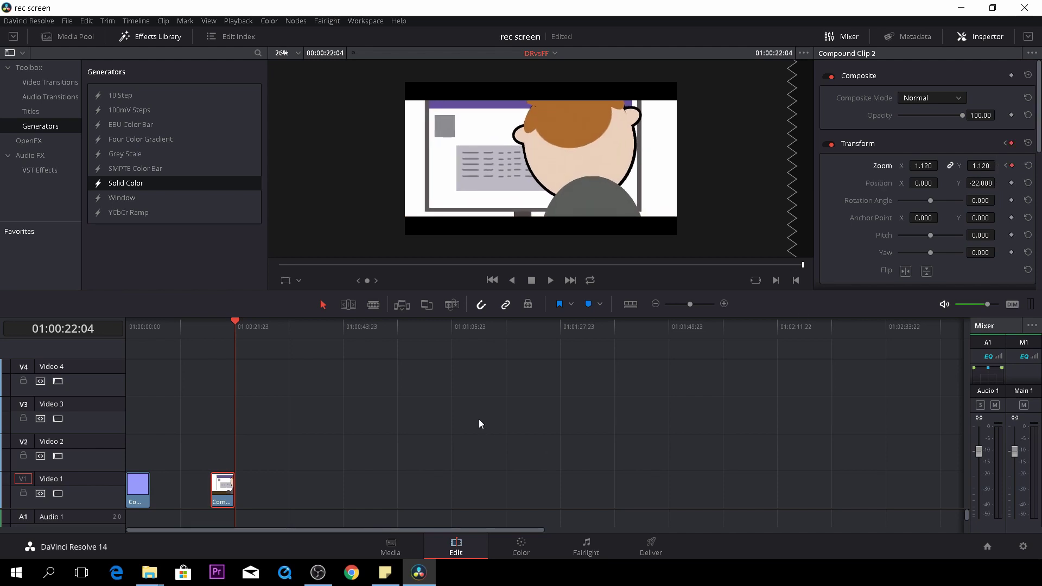
left_click(218, 328)
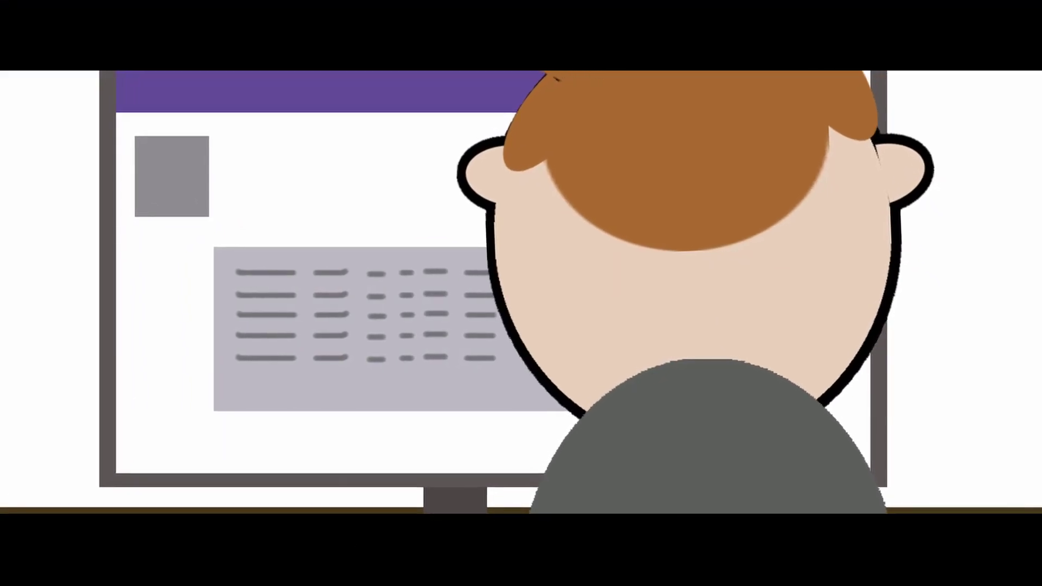
key("Escape")
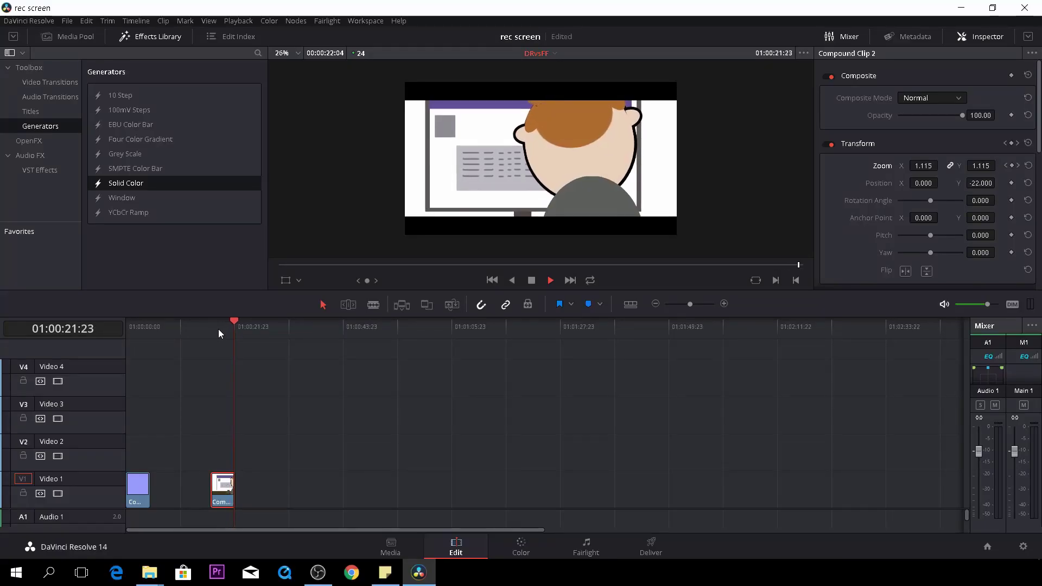